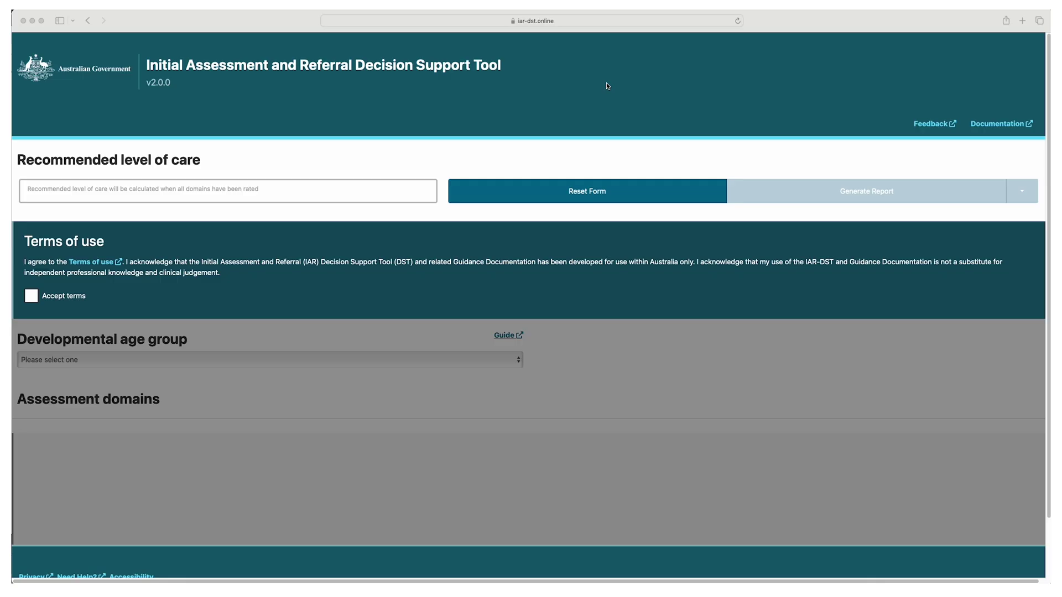
Step: Accept the terms of use for the assessment form
left_click(992, 129)
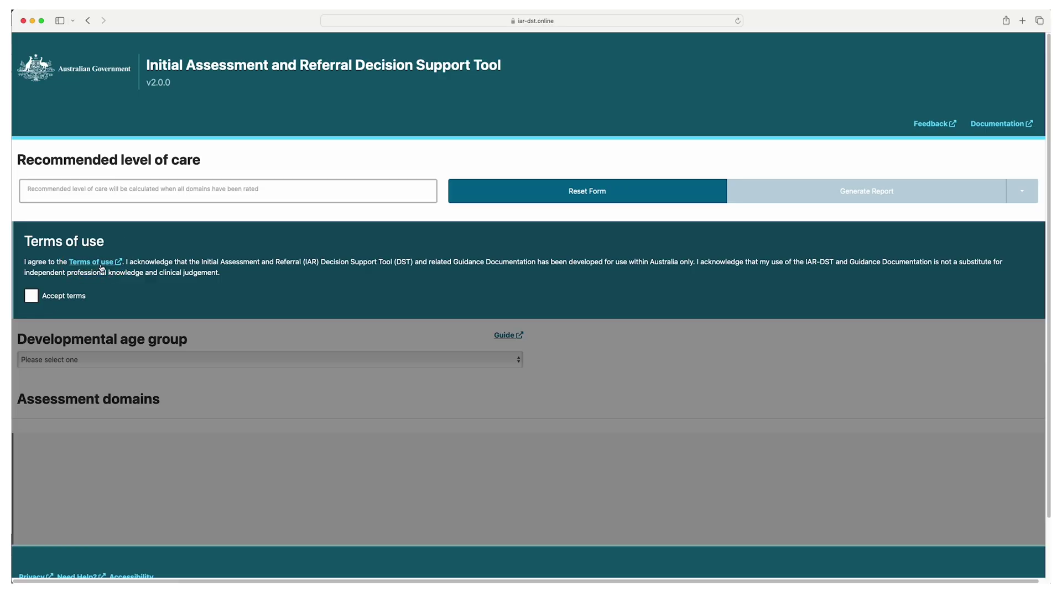
left_click(31, 297)
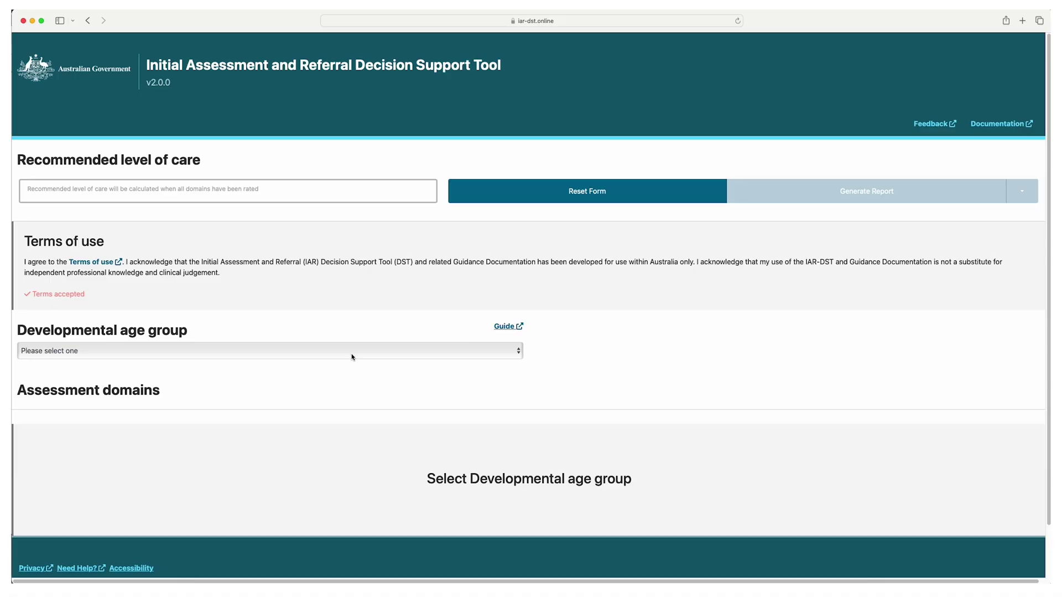
Step: Open the developmental age group guide, look through its rating guides and downloadable resources, and return to the form
left_click(504, 327)
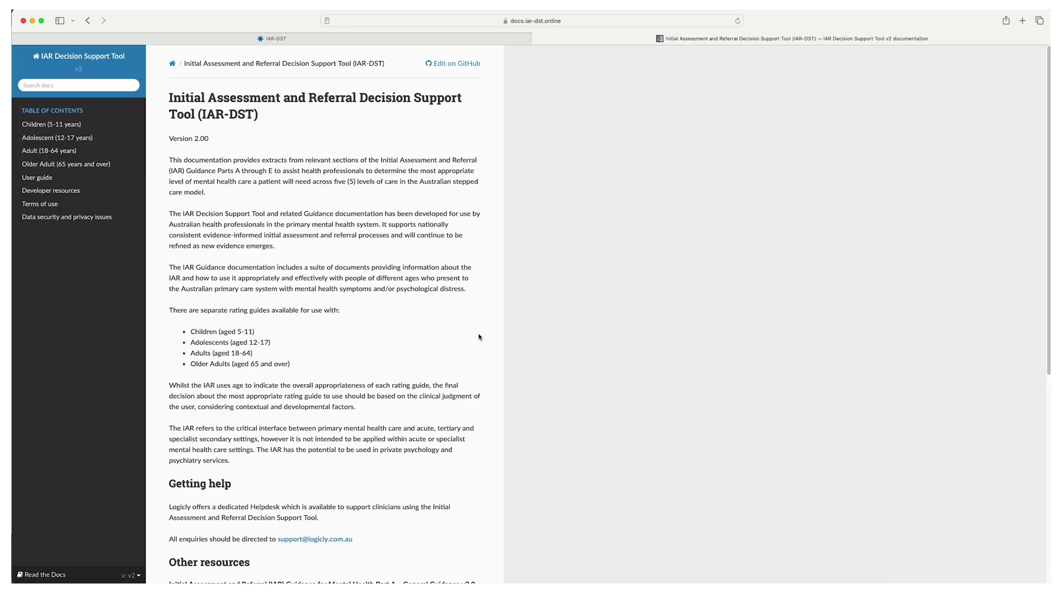
scroll(479, 337, "down", 5)
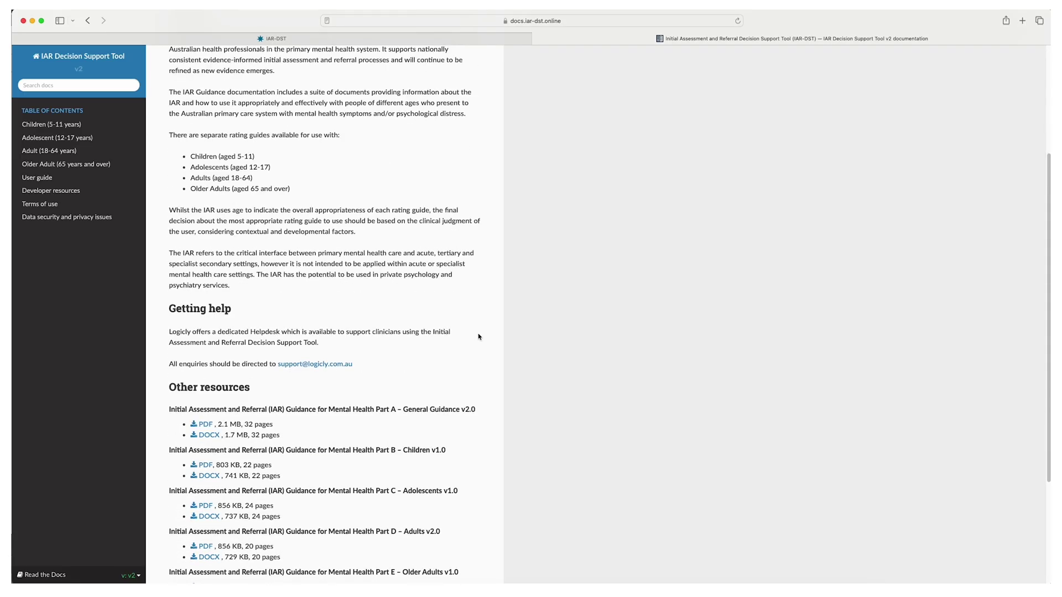
scroll(479, 337, "down", 3)
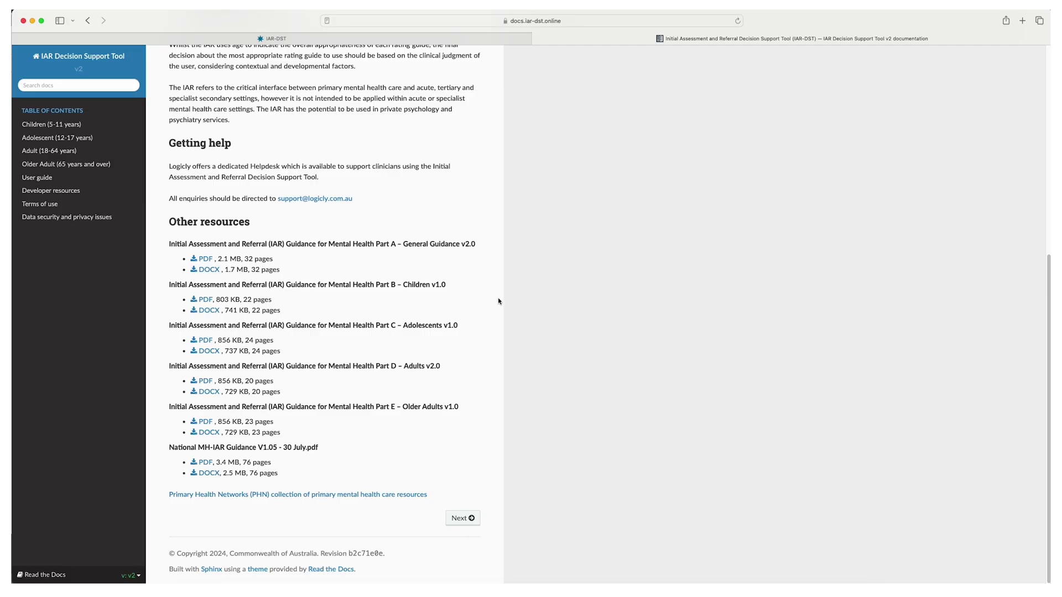
left_click(538, 39)
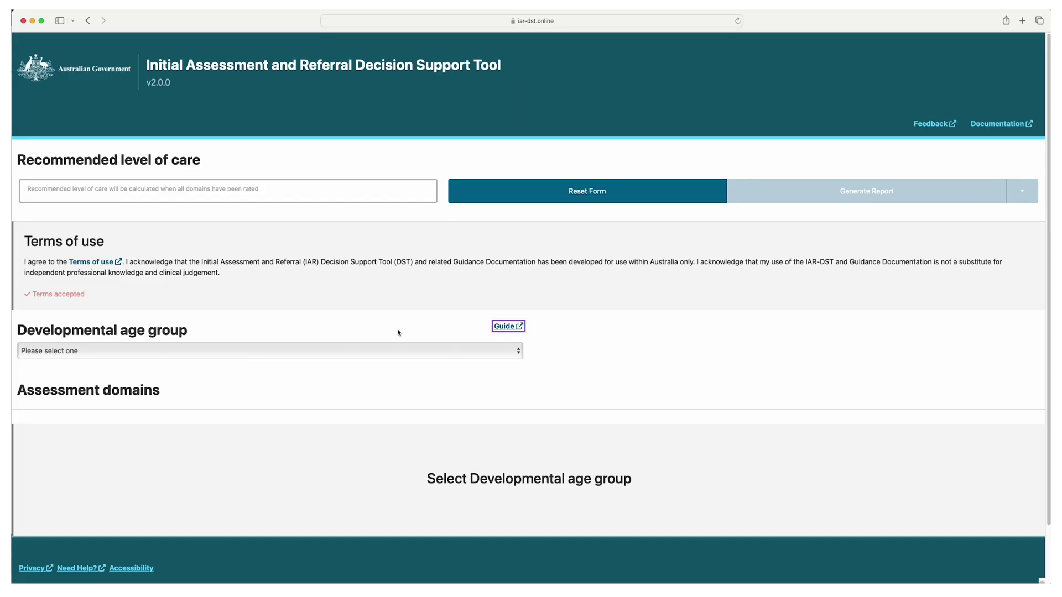
Step: Set the developmental age group to Adult (18-64)
left_click(393, 350)
left_click(391, 372)
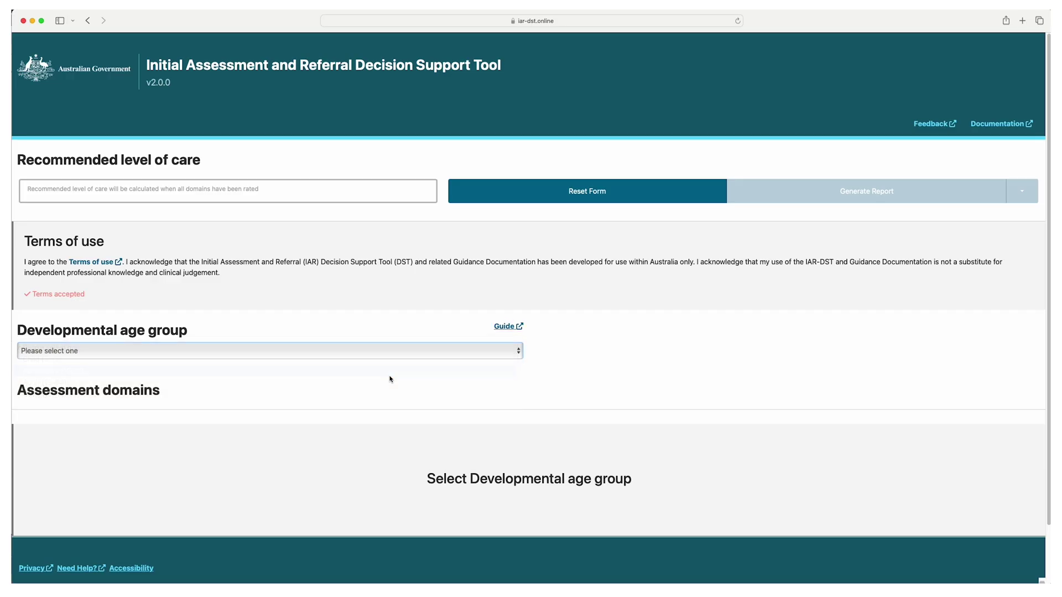
left_click(402, 349)
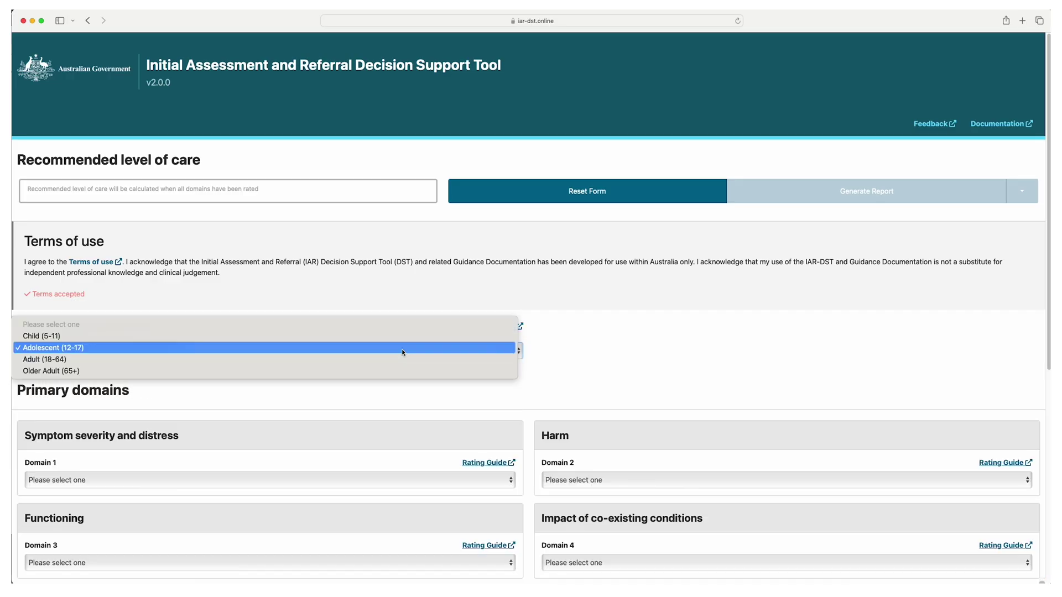
left_click(401, 360)
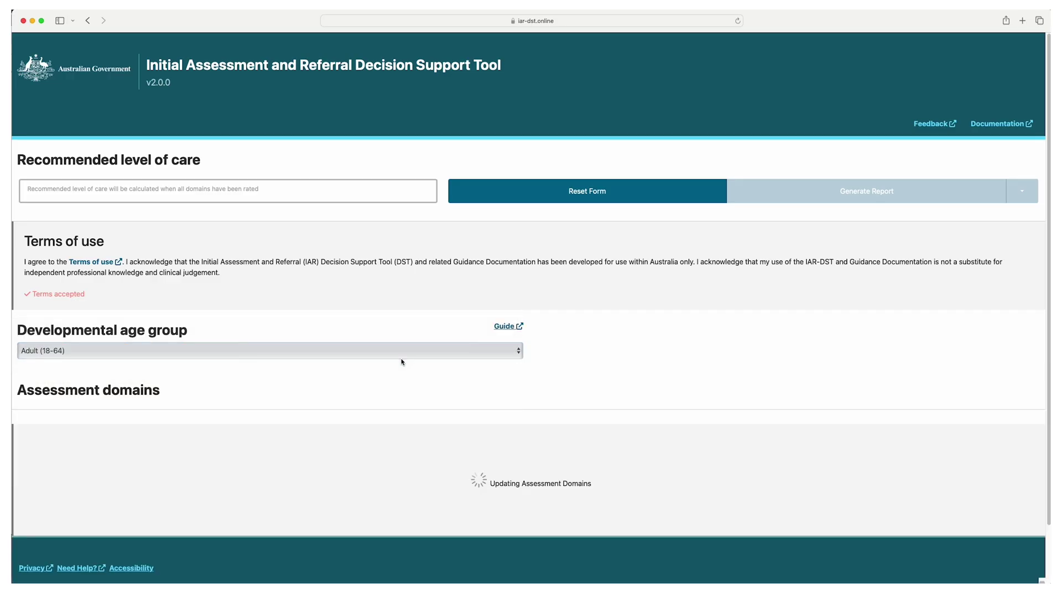
Step: Look over the primary and contextual domains and the rating options for Symptom severity and distress
scroll(401, 362, "down", 5)
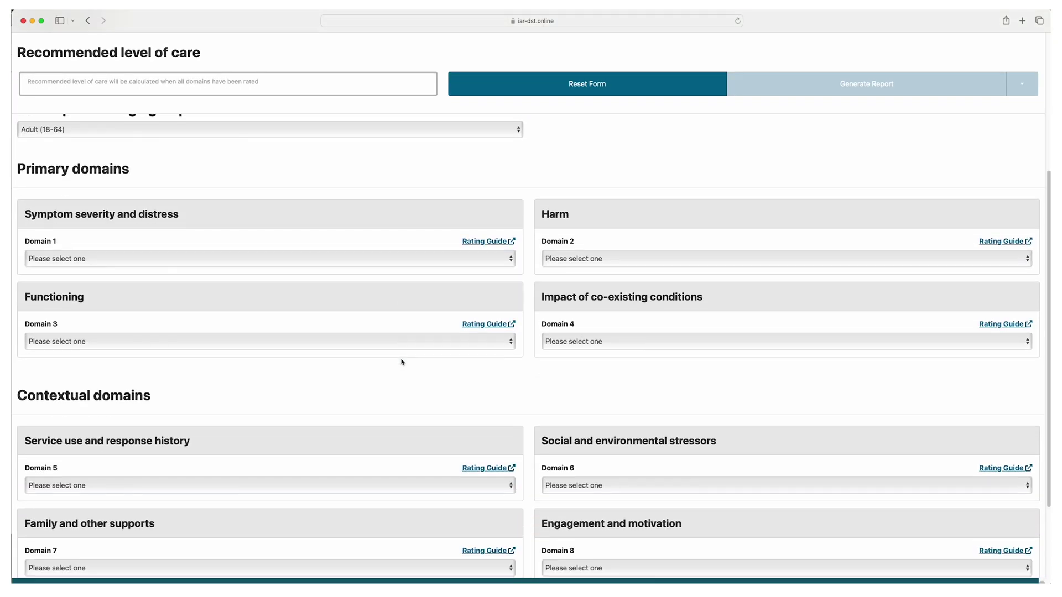
scroll(401, 362, "down", 1)
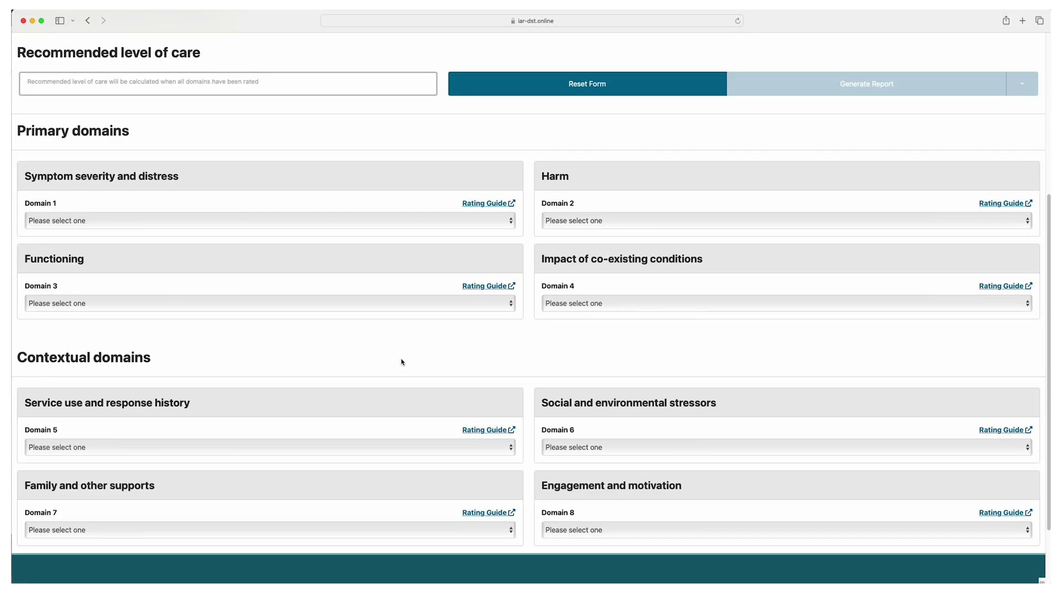
left_click(481, 224)
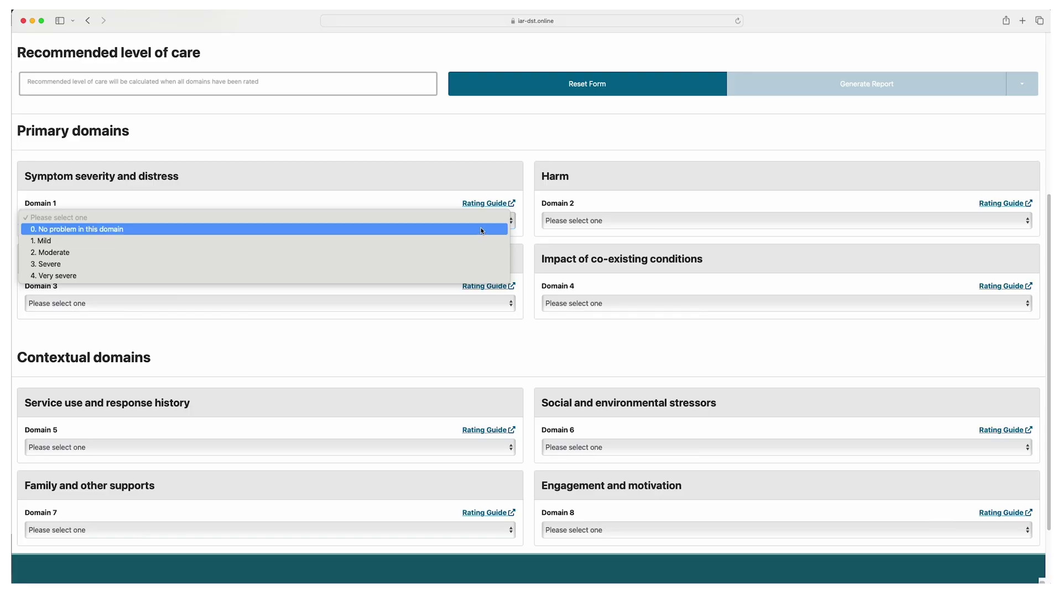
left_click(469, 202)
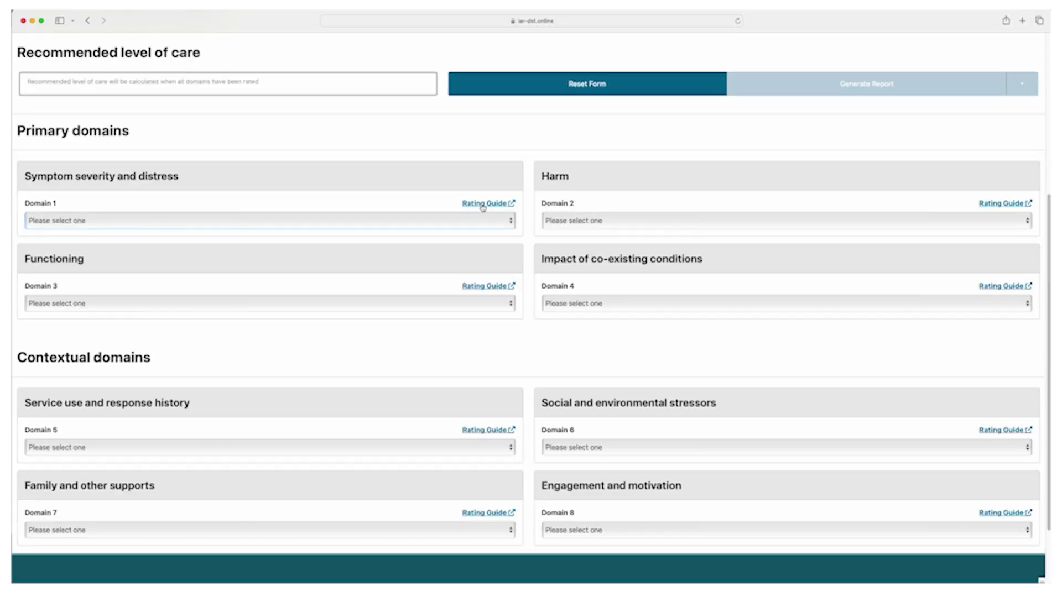
Step: Open the Domain 1 rating guide, examine its overview and the scoring criteria from 0 to 4, and return to the form
left_click(483, 206)
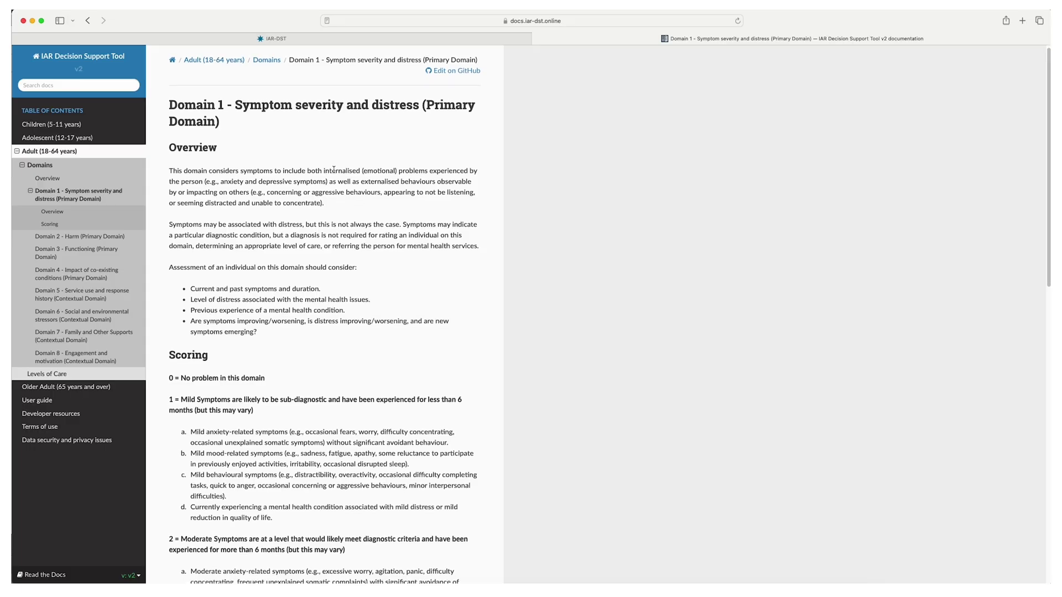
scroll(334, 170, "down", 1)
scroll(334, 170, "down", 10)
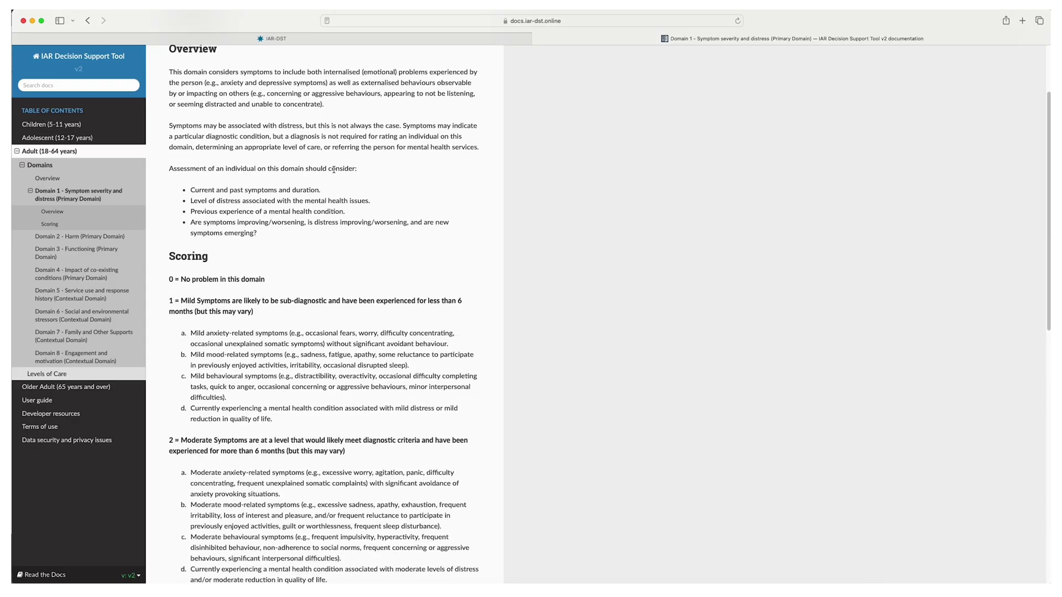
scroll(334, 172, "down", 6)
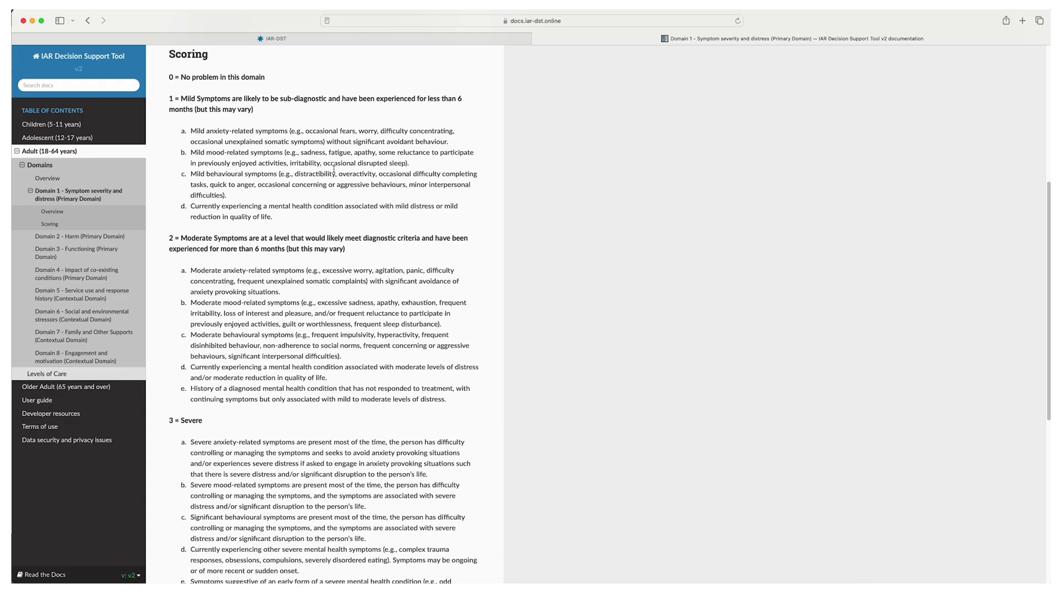
scroll(333, 172, "down", 2)
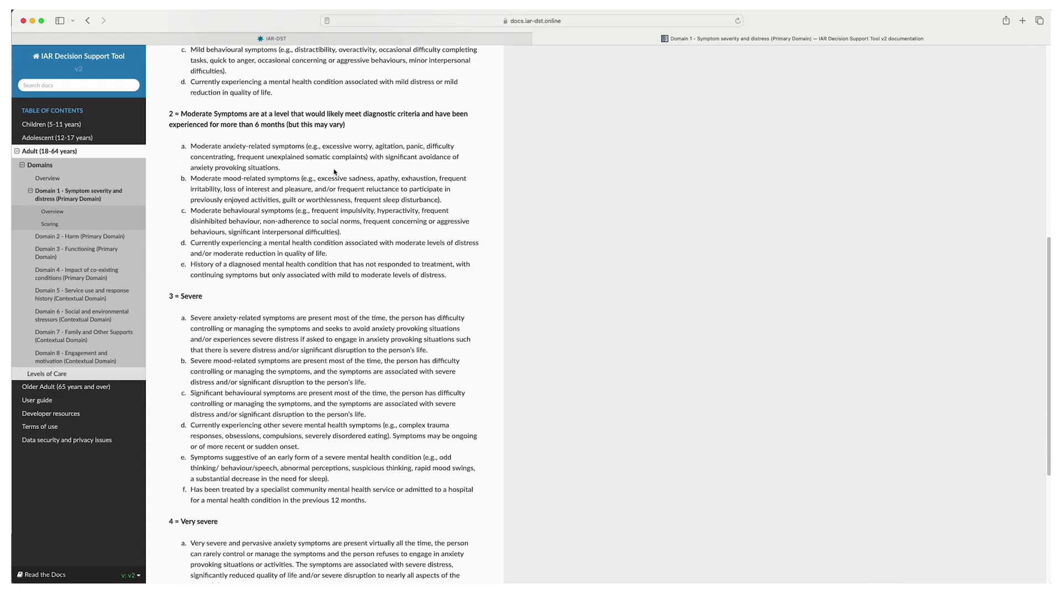
scroll(334, 172, "down", 8)
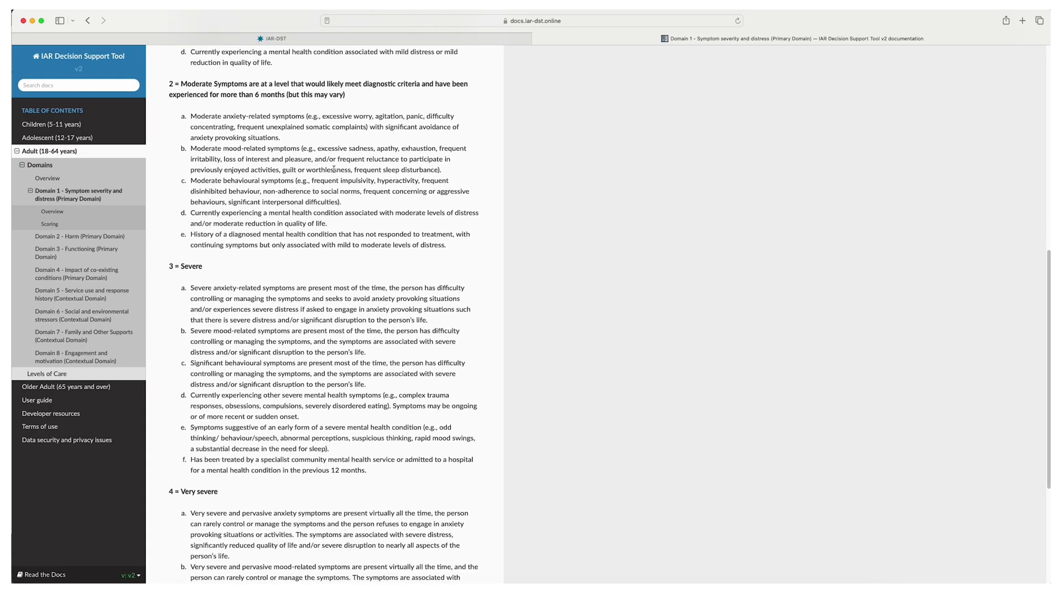
scroll(333, 170, "down", 2)
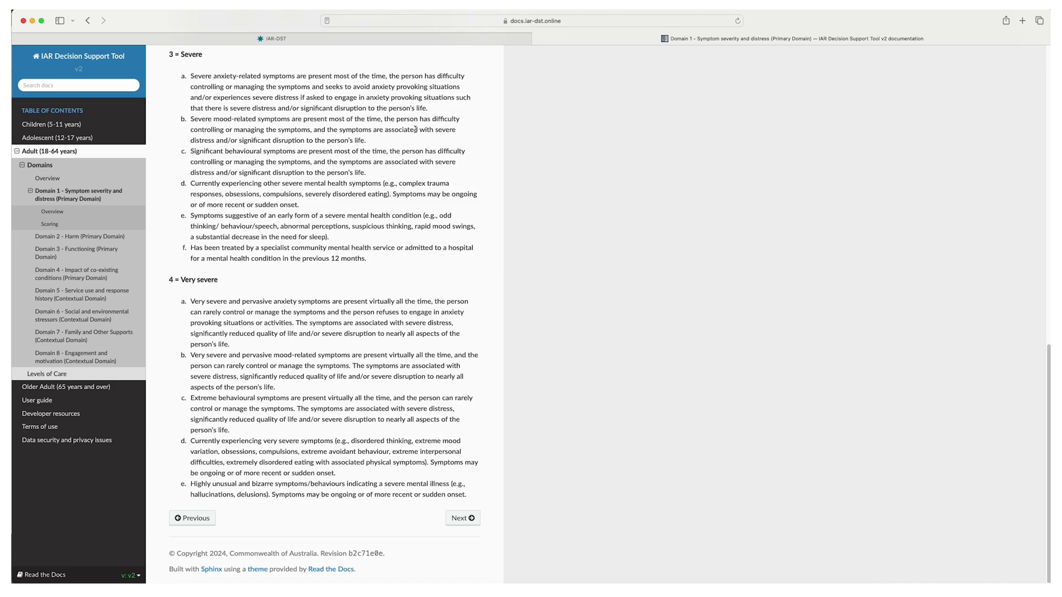
left_click(538, 39)
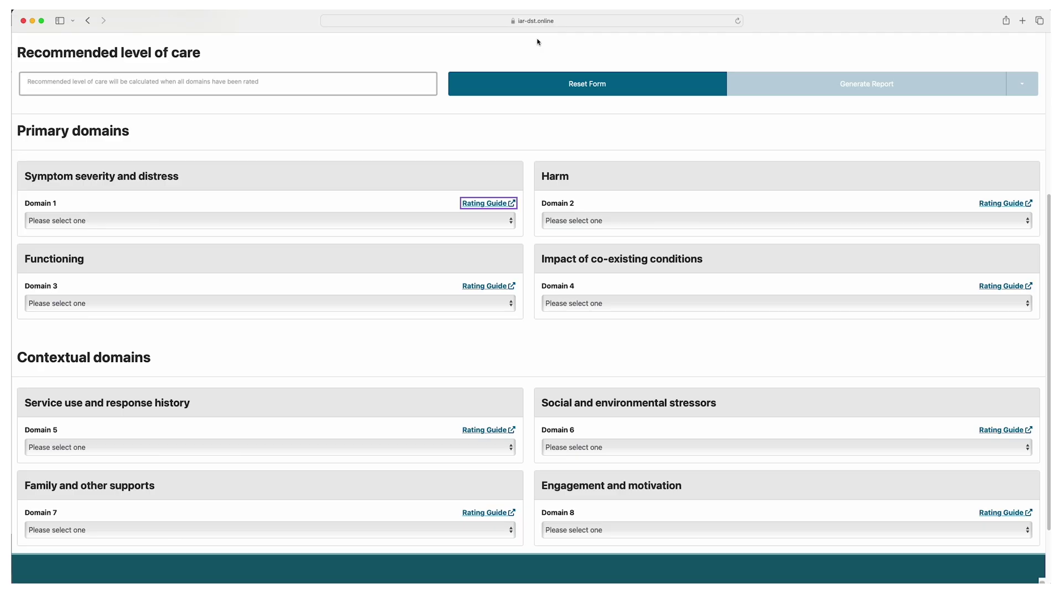
Step: Rate Symptom severity and distress as 2. Moderate and Harm as 2. Some current concerns about harm
left_click(428, 219)
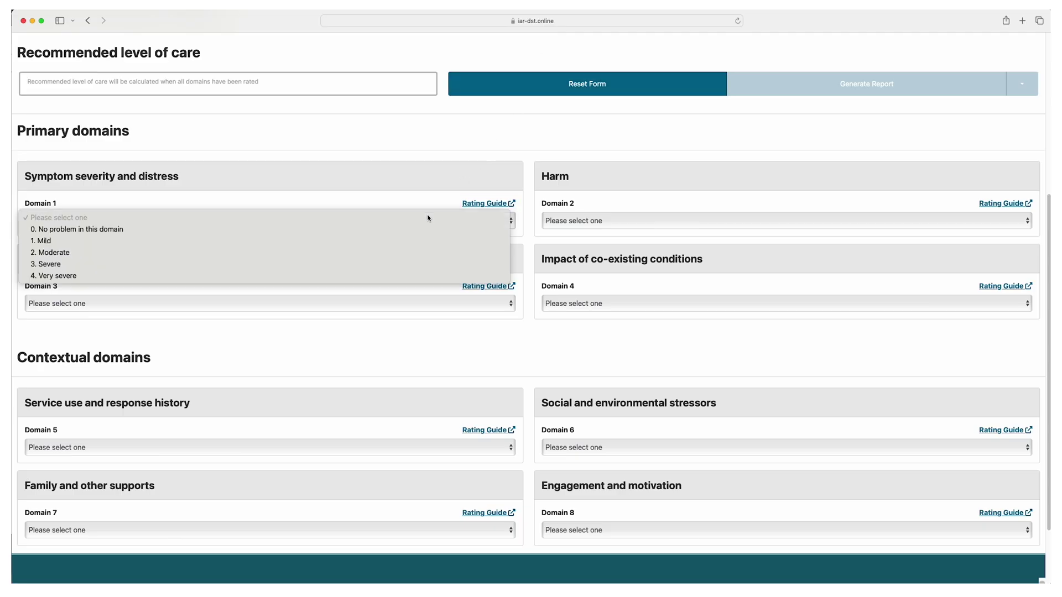
left_click(422, 253)
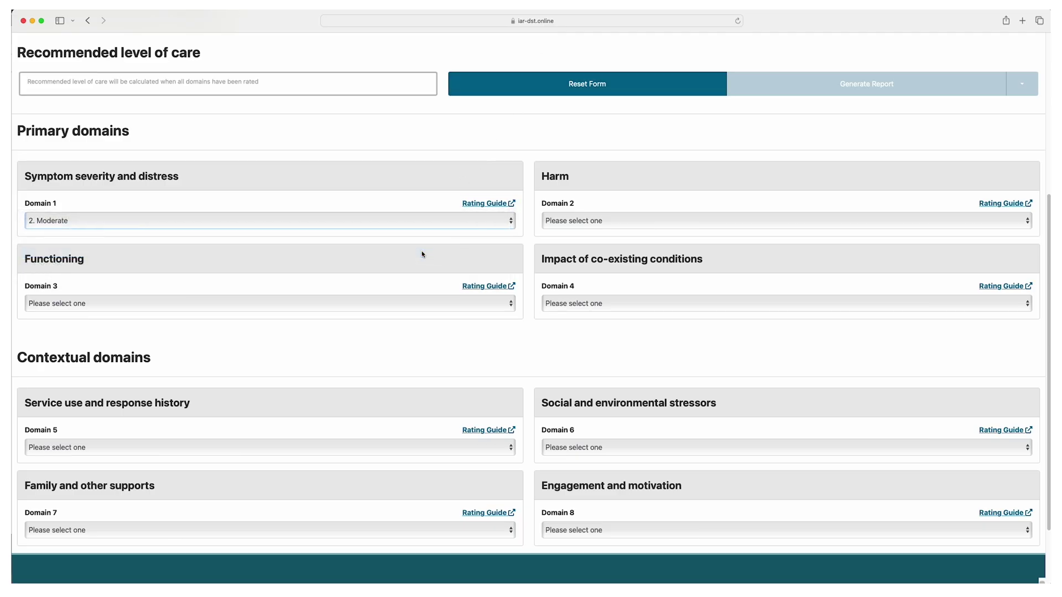
left_click(653, 221)
left_click(659, 251)
Step: Rate Functioning as 3. Severe impact and Impact of co-existing conditions as 2. Moderate impact
left_click(395, 302)
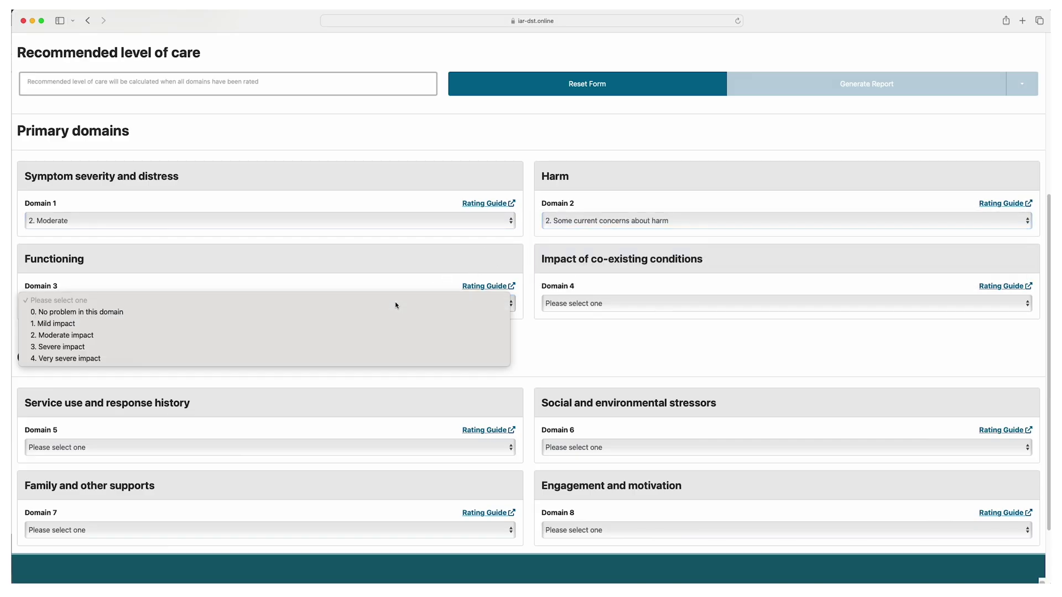
left_click(376, 349)
left_click(655, 302)
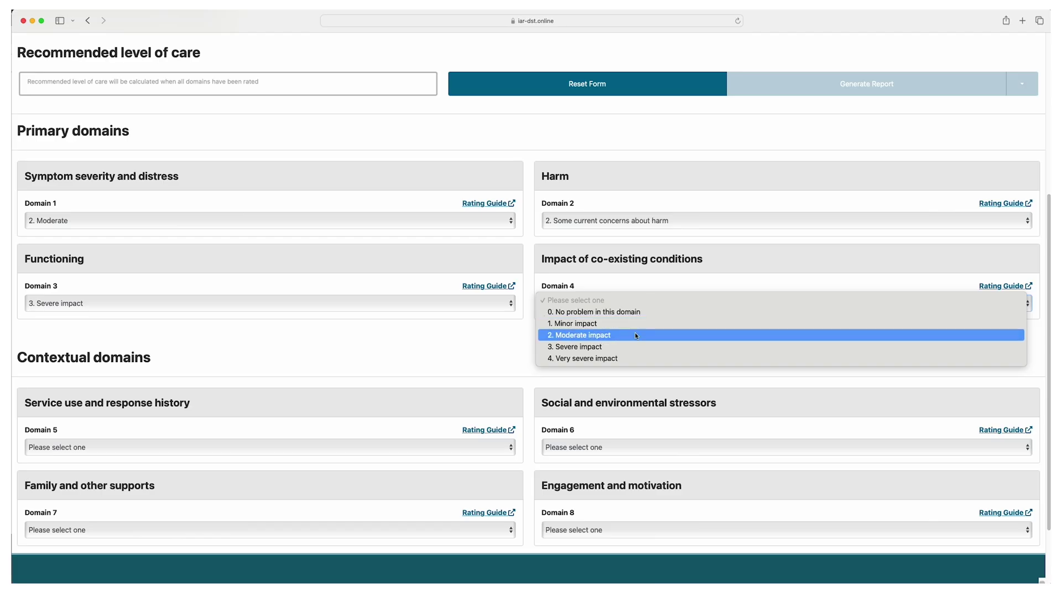
left_click(636, 336)
Step: Rate Service use and response history as 2. Moderate progress from previous service use and Social and environmental stressors as 2. Moderately stressful environment
scroll(365, 449, "down", 1)
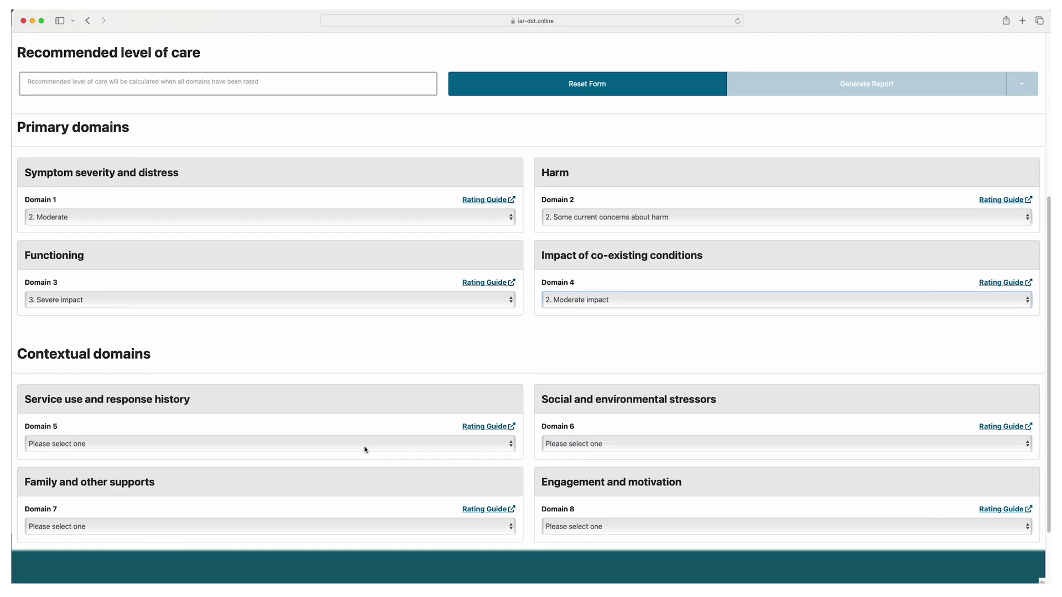
left_click(365, 448)
left_click(359, 476)
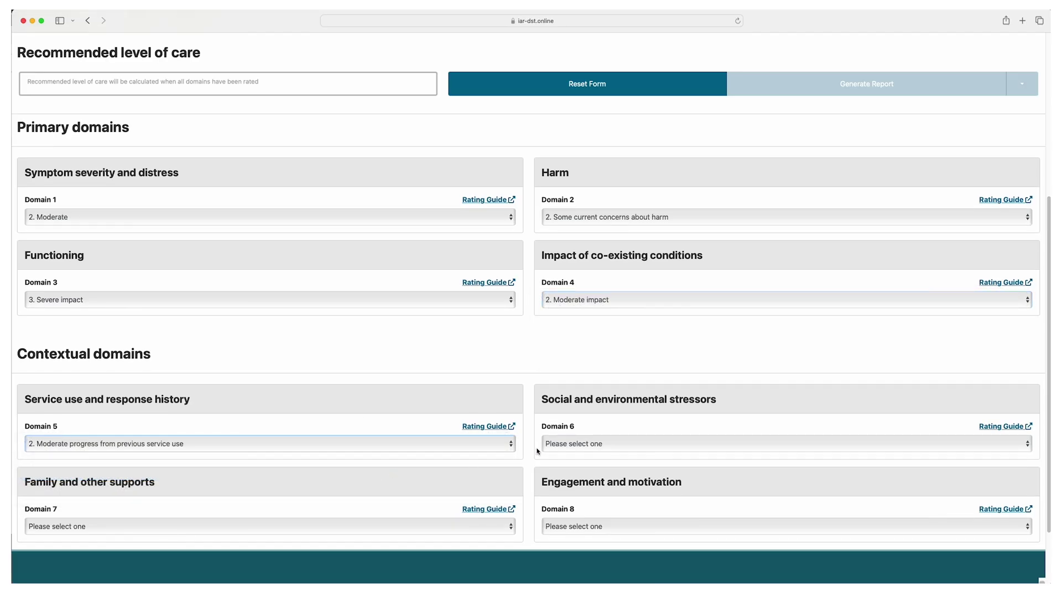
left_click(596, 445)
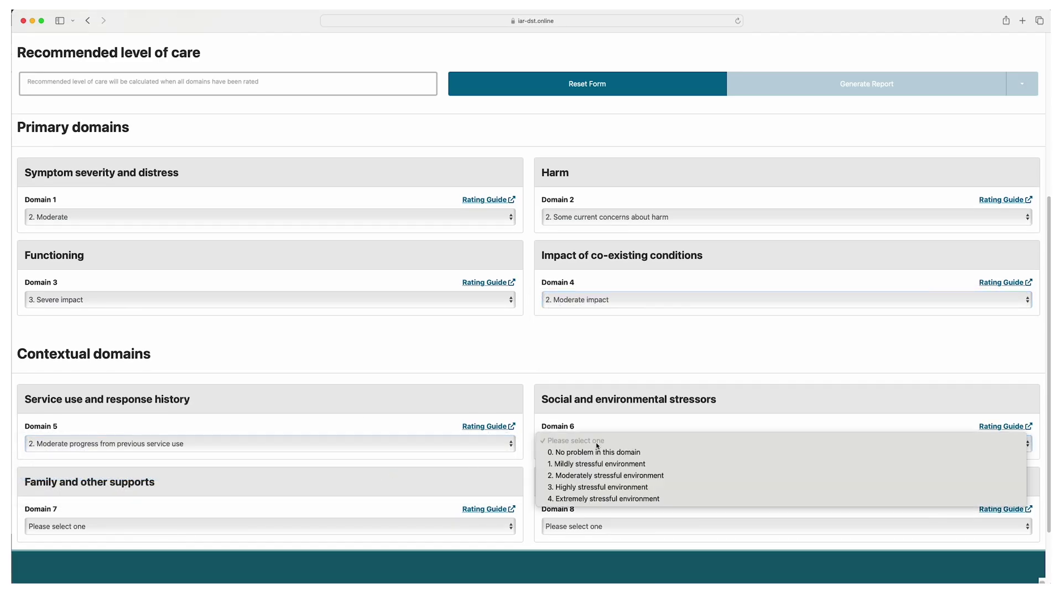
left_click(601, 476)
Step: Rate Family and other supports as 3. Minimal supports and Engagement and motivation as 3. Minimal
left_click(432, 530)
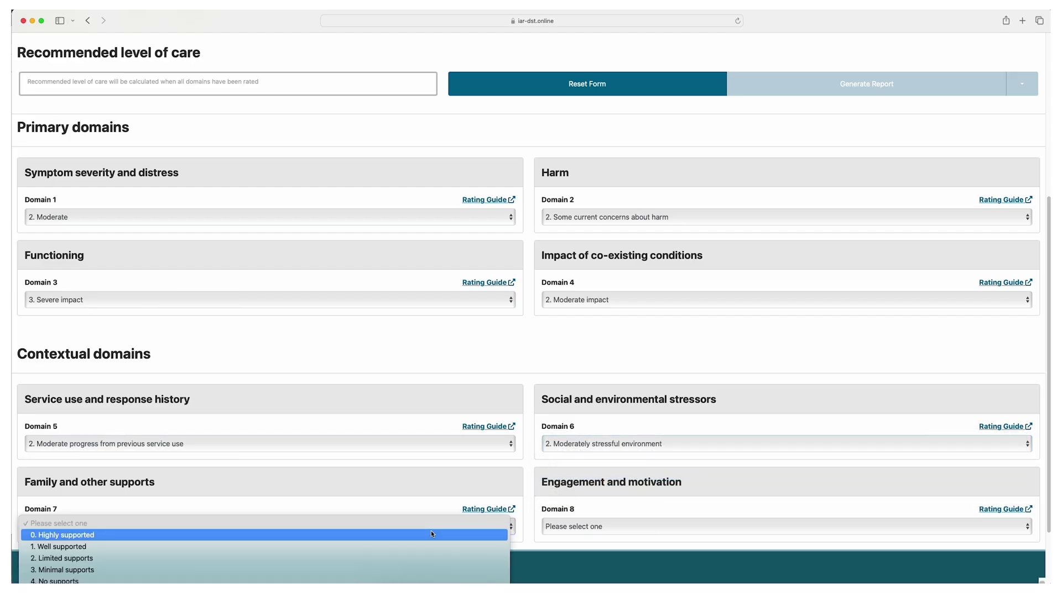
left_click(392, 572)
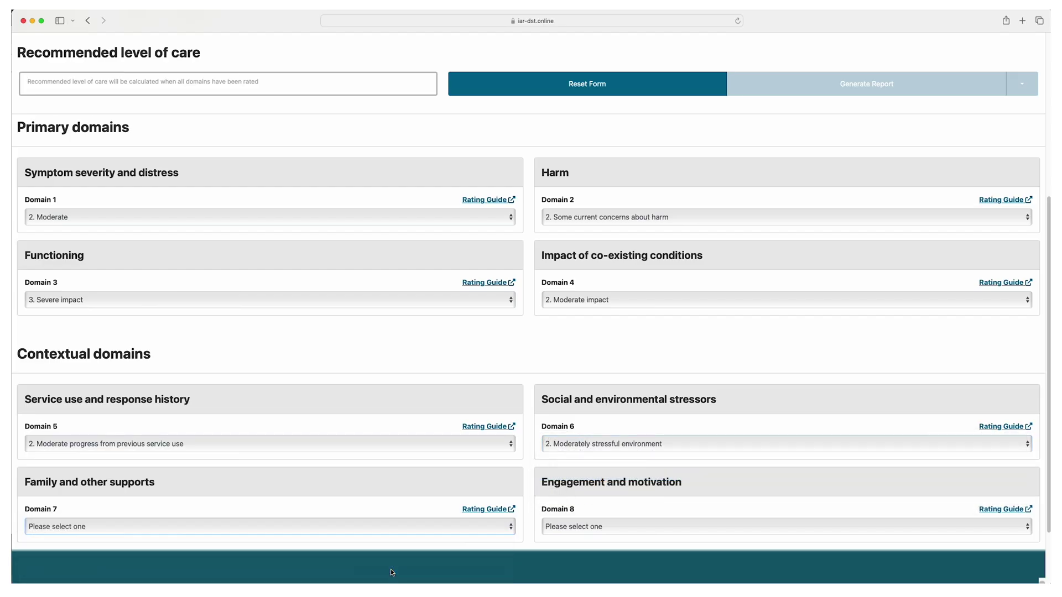
left_click(610, 525)
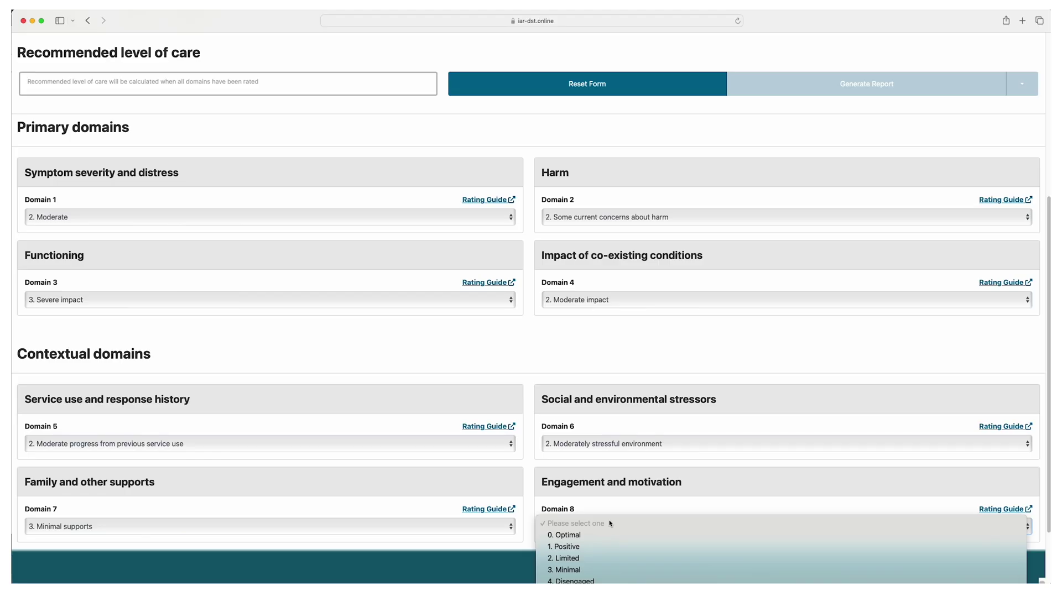
left_click(567, 567)
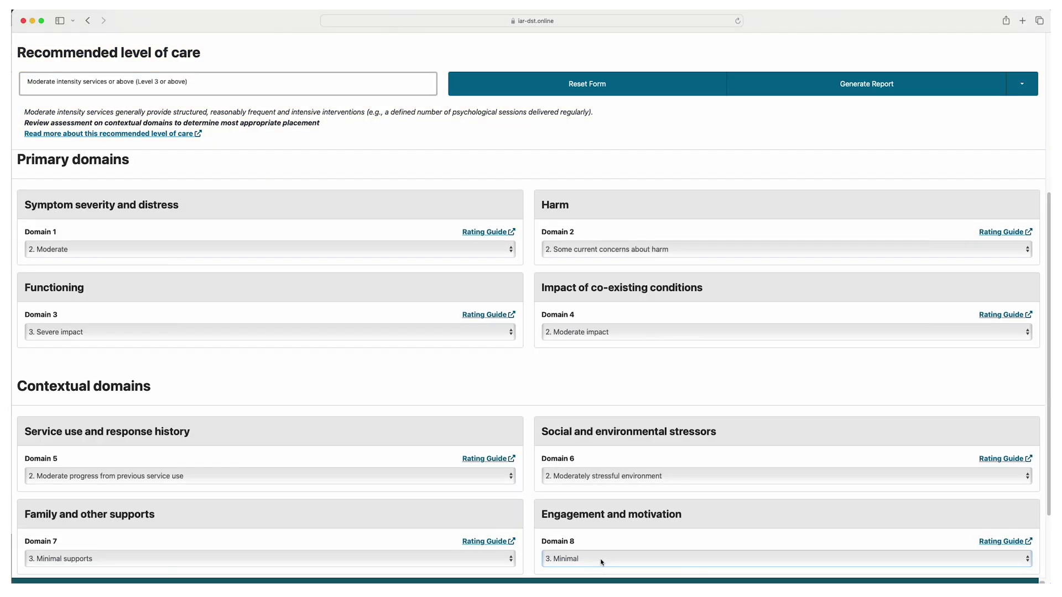
Step: Lower the Engagement and motivation rating to 2. Limited and finally to 1. Positive
left_click(598, 560)
left_click(593, 546)
left_click(592, 556)
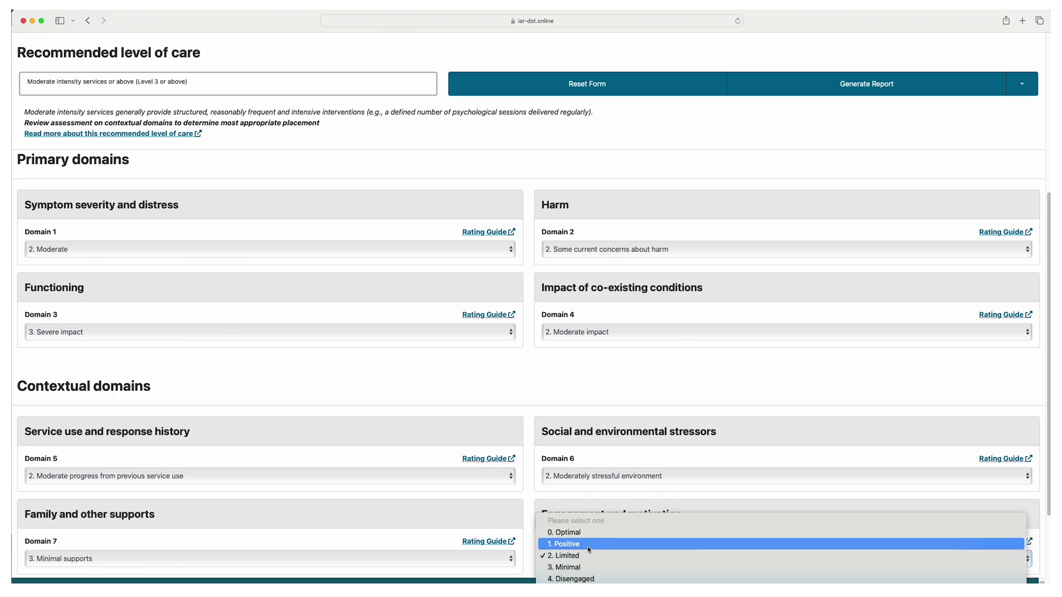
left_click(587, 547)
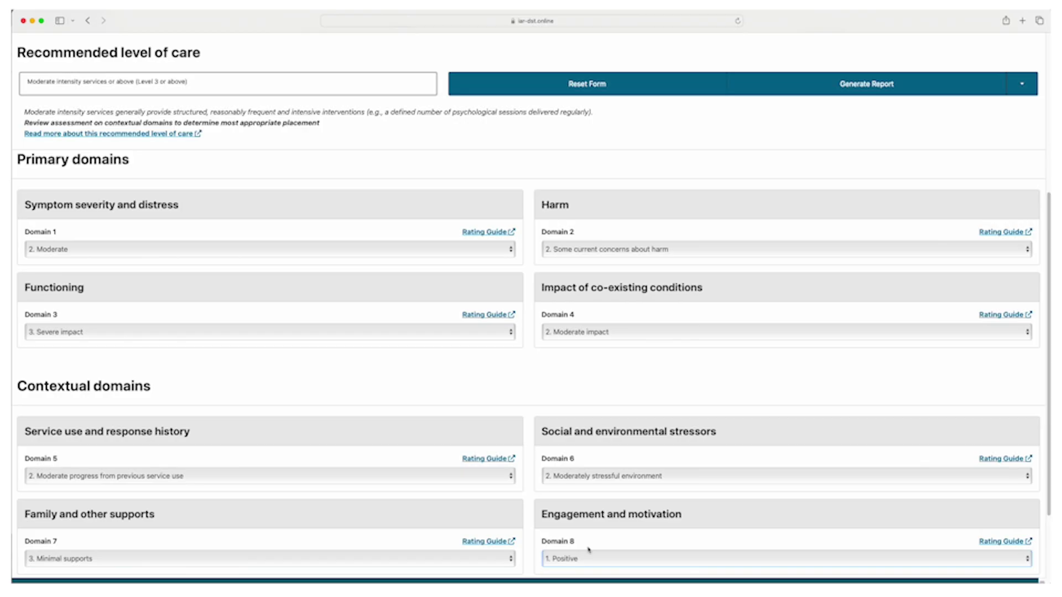
Step: Raise the Harm rating to 4. Very significant current concerns about harm
left_click(591, 249)
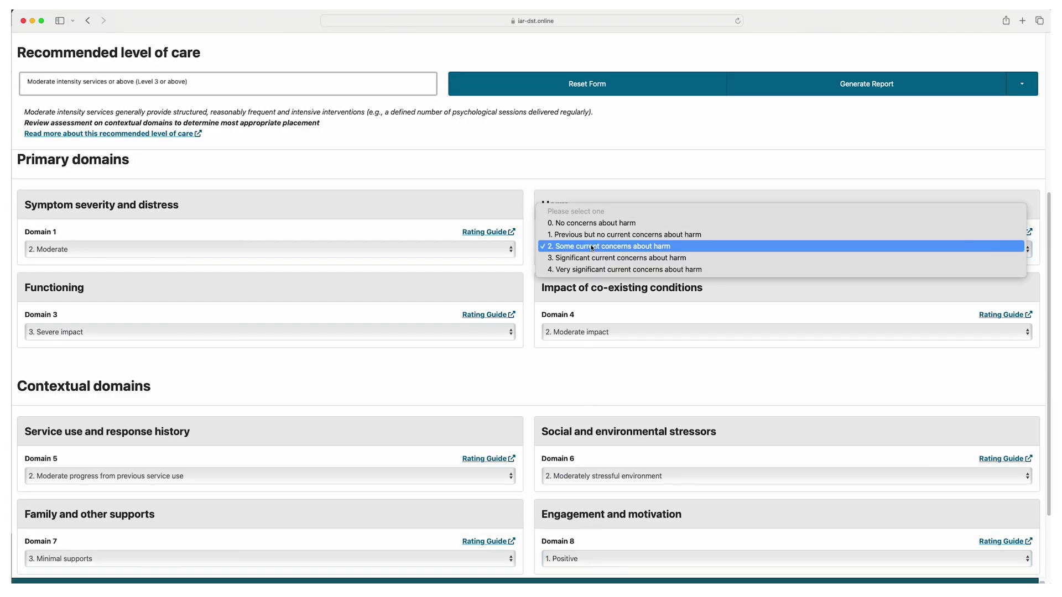
left_click(590, 270)
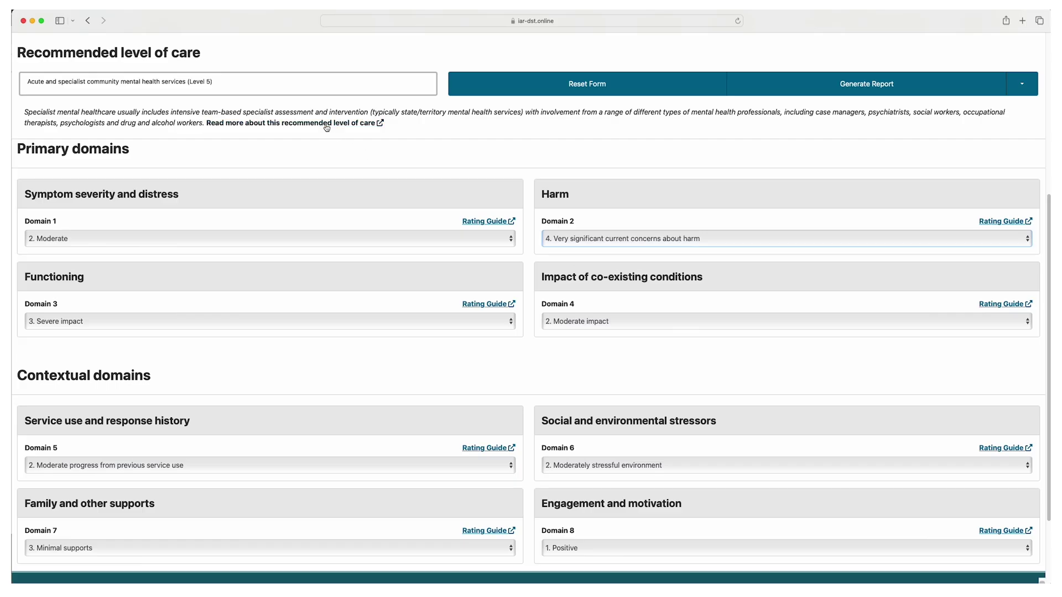
Step: Read the documentation on the recommended level of care through its support services section, and return to the assessment
left_click(263, 122)
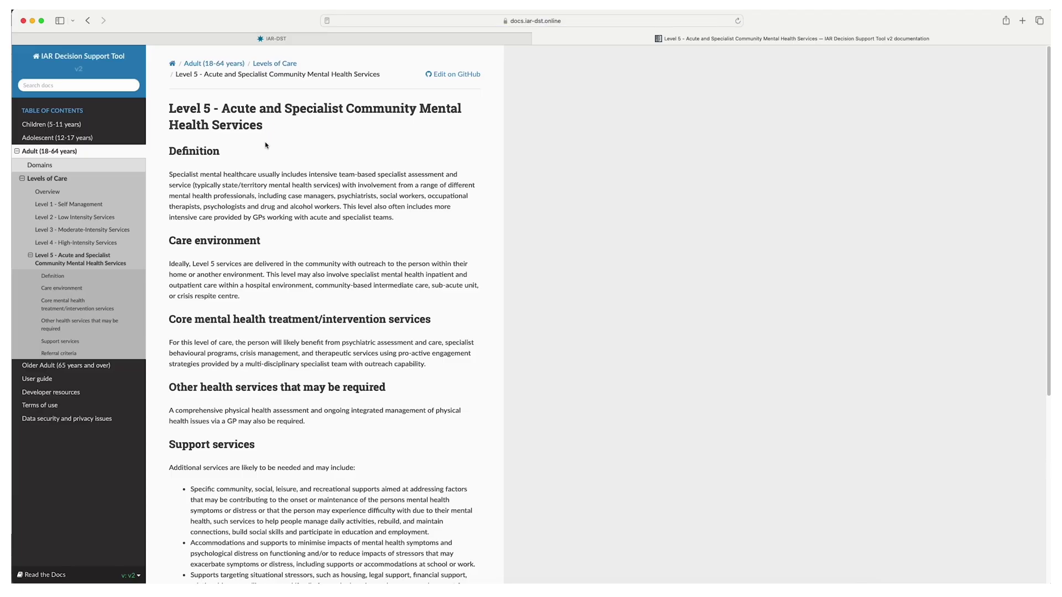
scroll(246, 260, "down", 2)
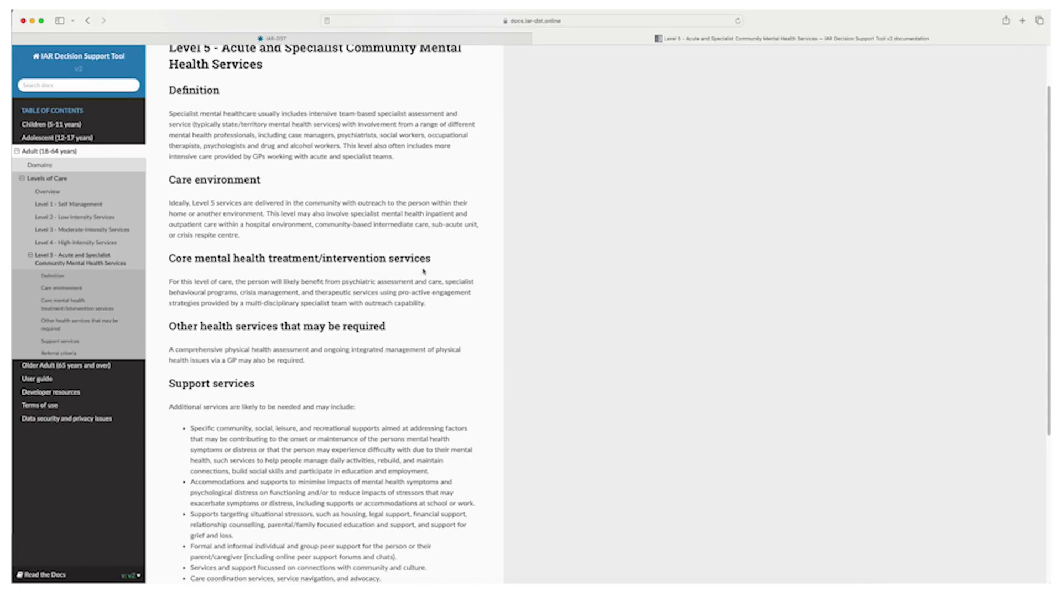
scroll(424, 271, "down", 3)
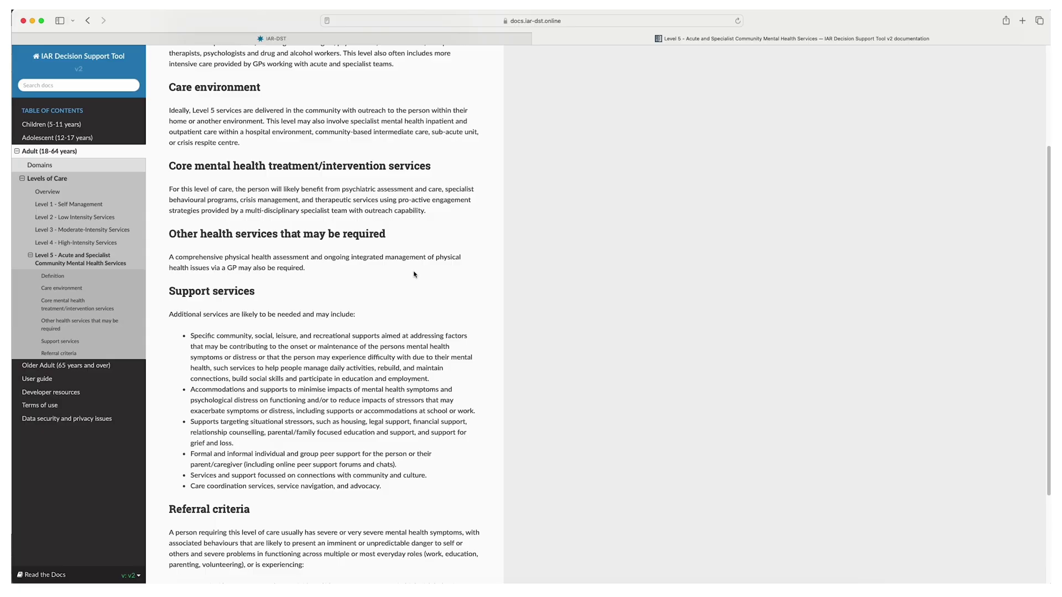
left_click(537, 39)
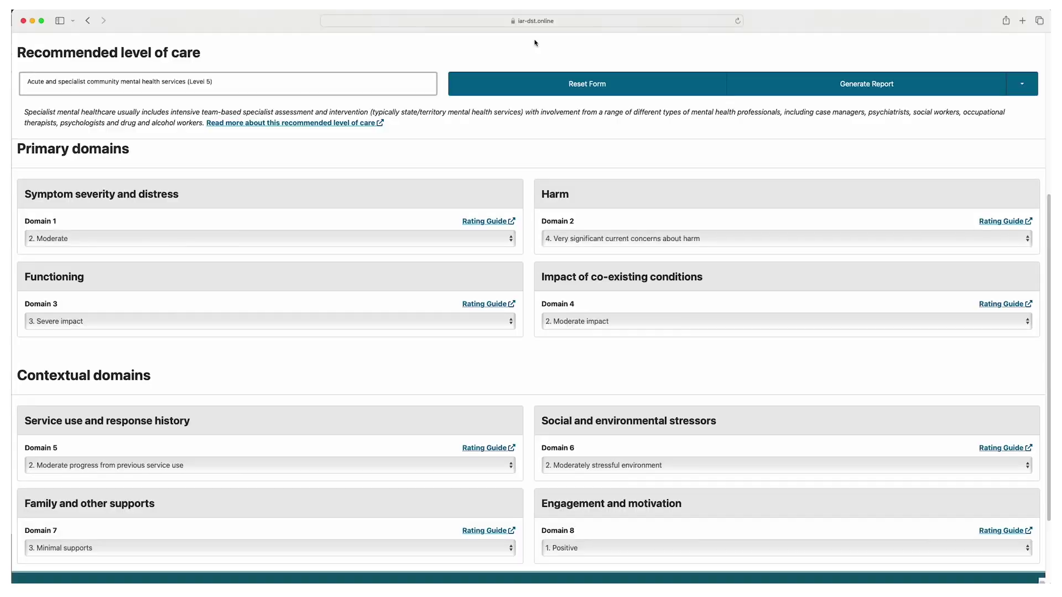
Step: Generate the report and fill in the patient's name, unique identifier and date of birth, with Doctor as the practitioner's name
left_click(874, 85)
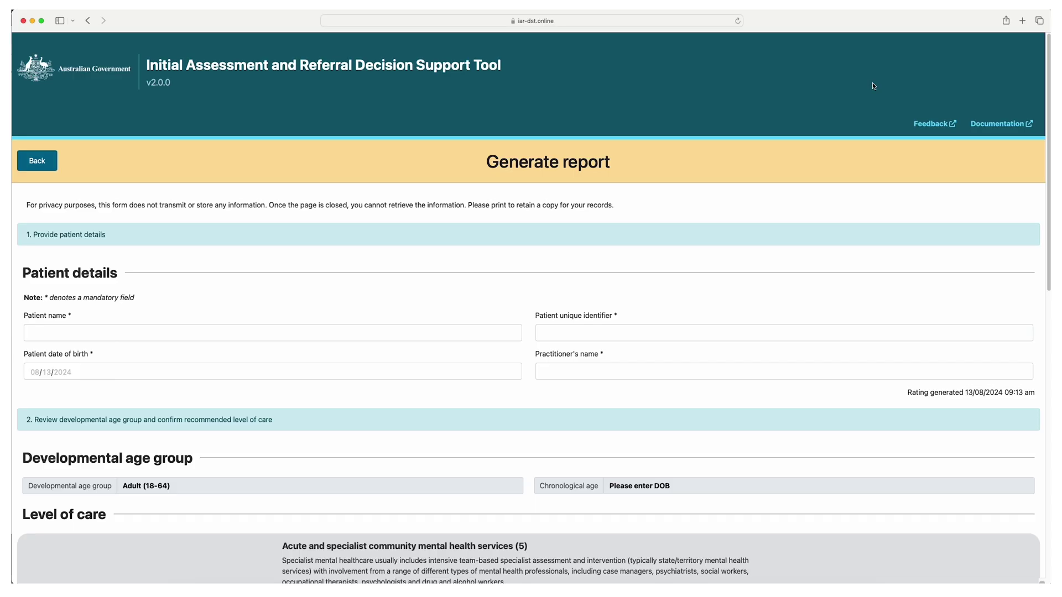
scroll(874, 86, "down", 1)
left_click(430, 314)
type("John Doe")
key("Tab")
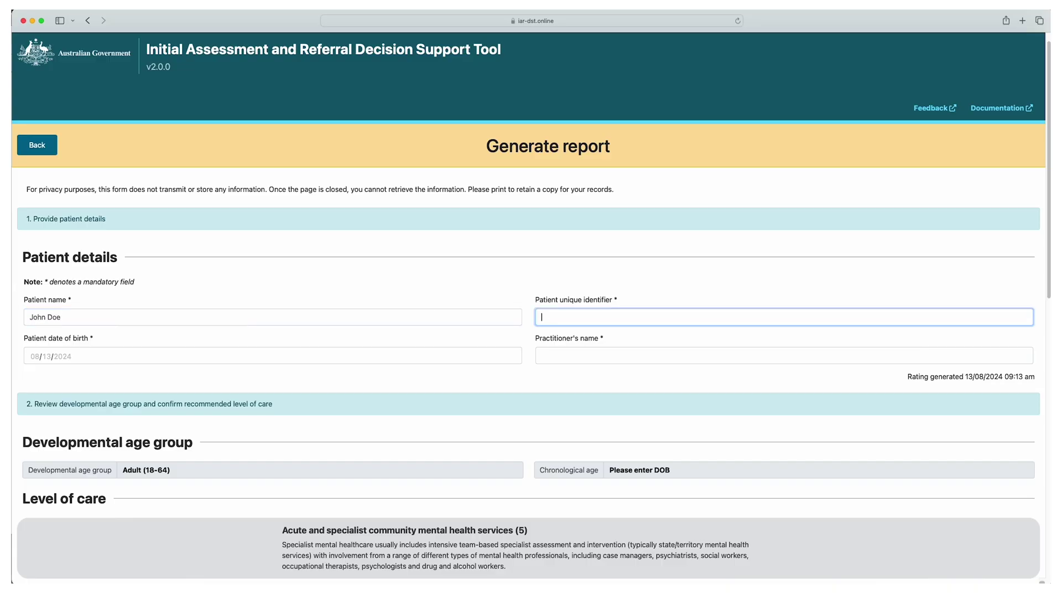
type("999")
key("Tab")
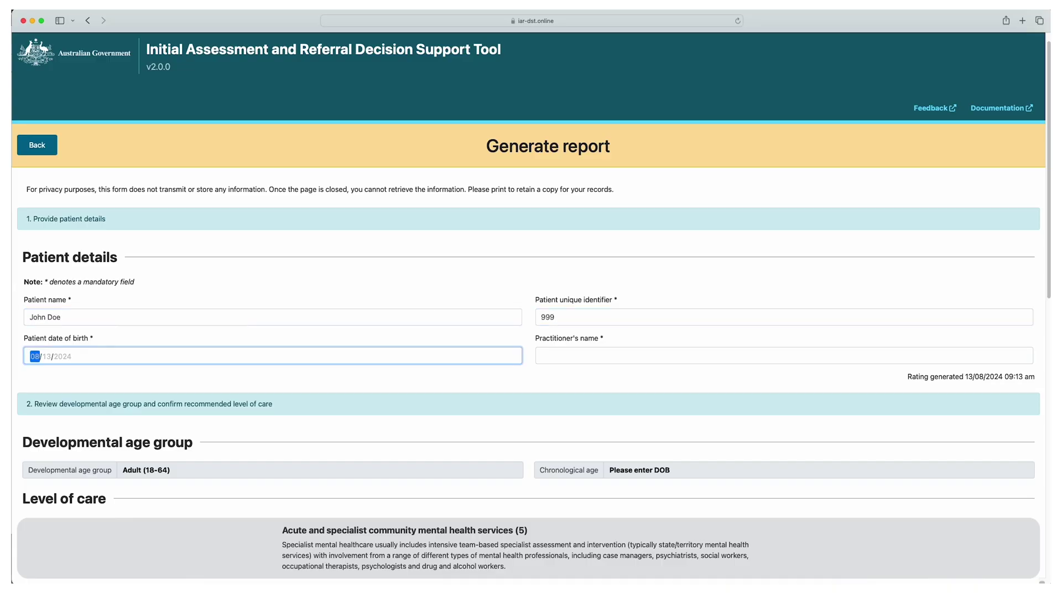
type("1")
key("Tab")
type("01/1999")
key("Tab")
type("Doctor")
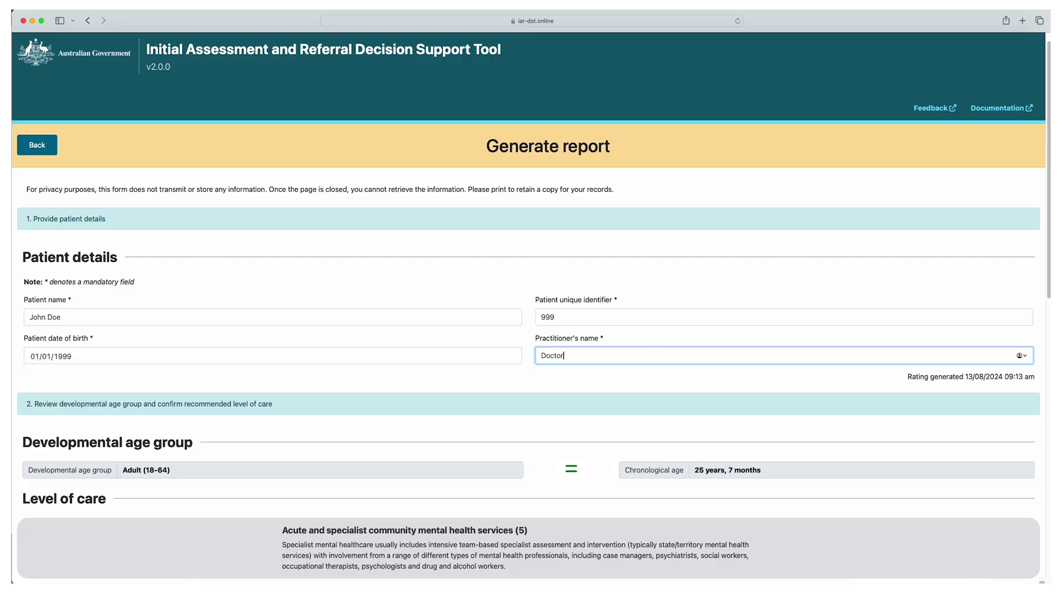
Step: Set the practitioner recommended level of care to (Level 4): High intensity services
scroll(282, 339, "down", 5)
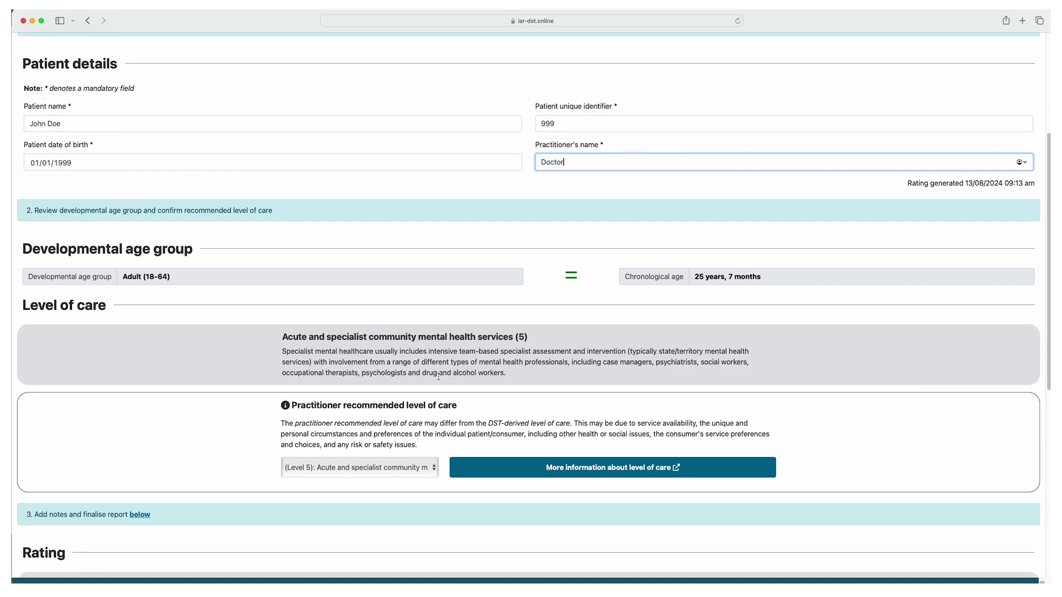
scroll(439, 377, "down", 3)
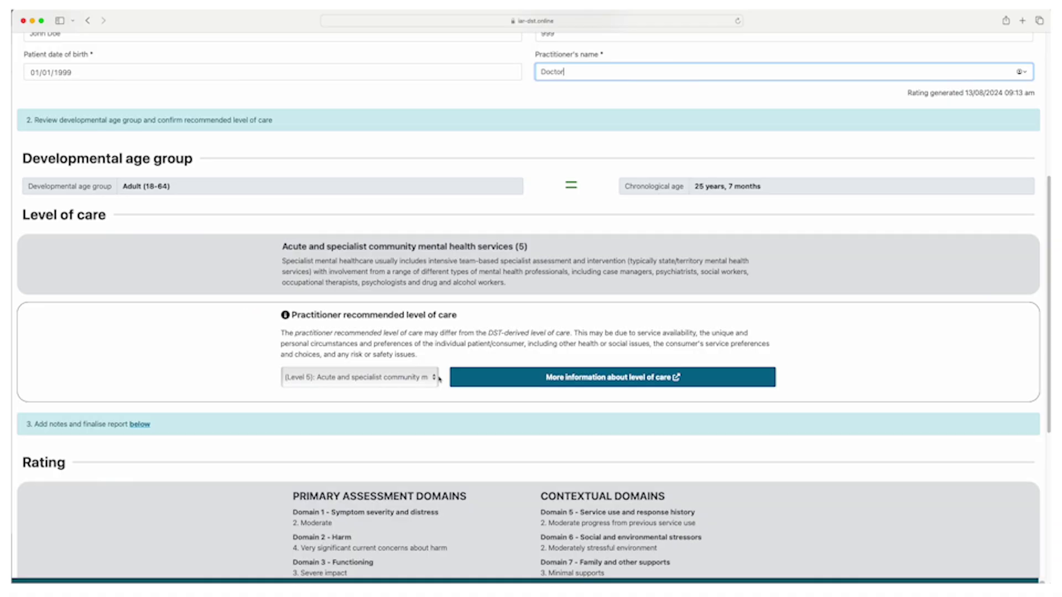
left_click(438, 378)
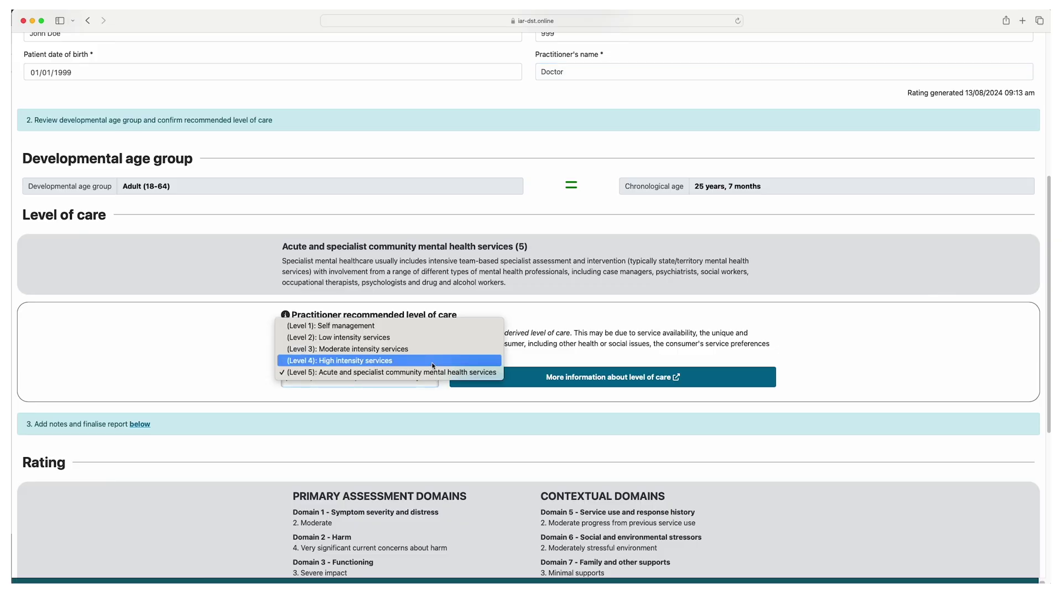
left_click(433, 361)
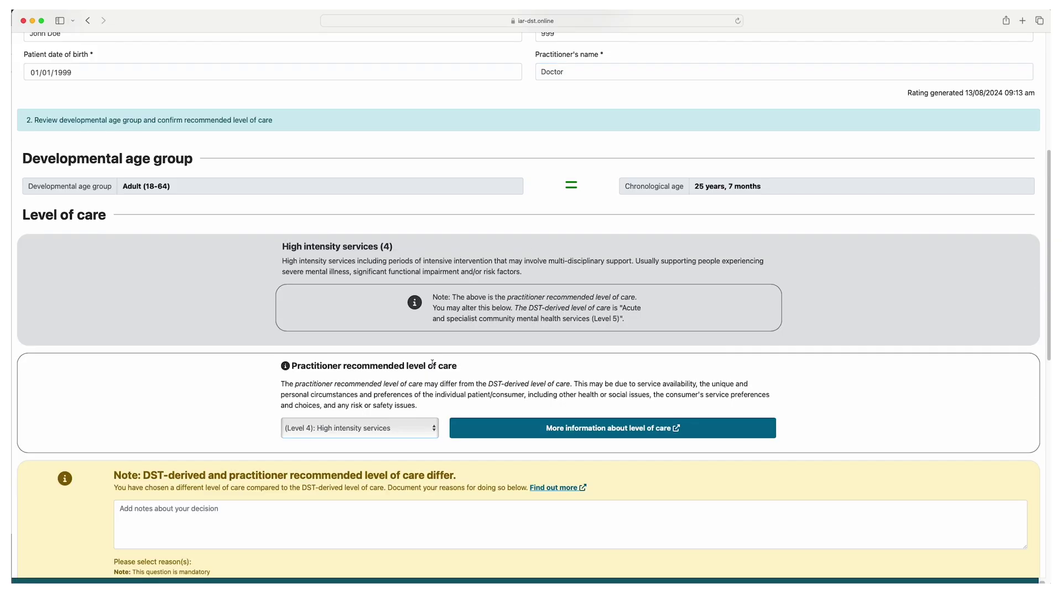
Step: Document the differing level of care with the note "Personal circumstances" and the reason Personal circumstances and preferences of the individual patient/consumer
scroll(433, 363, "down", 3)
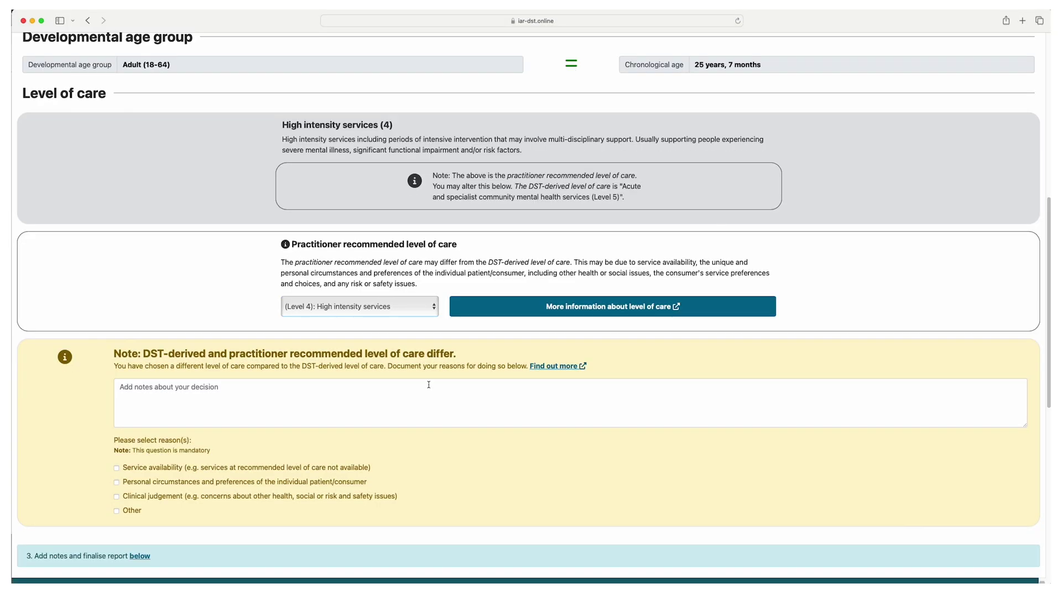
scroll(434, 365, "down", 6)
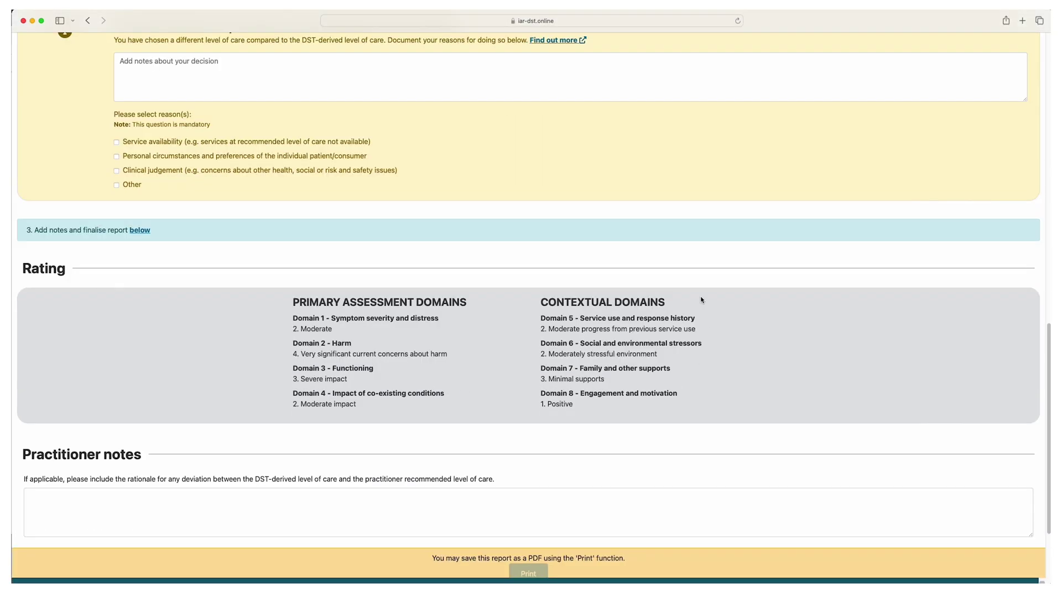
scroll(490, 216, "up", 2)
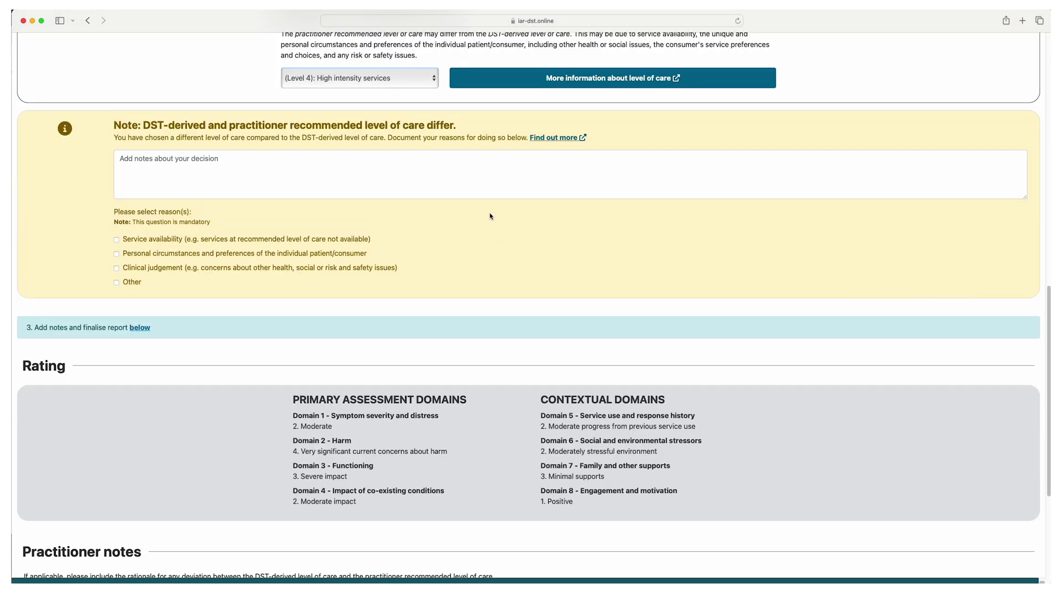
left_click(397, 186)
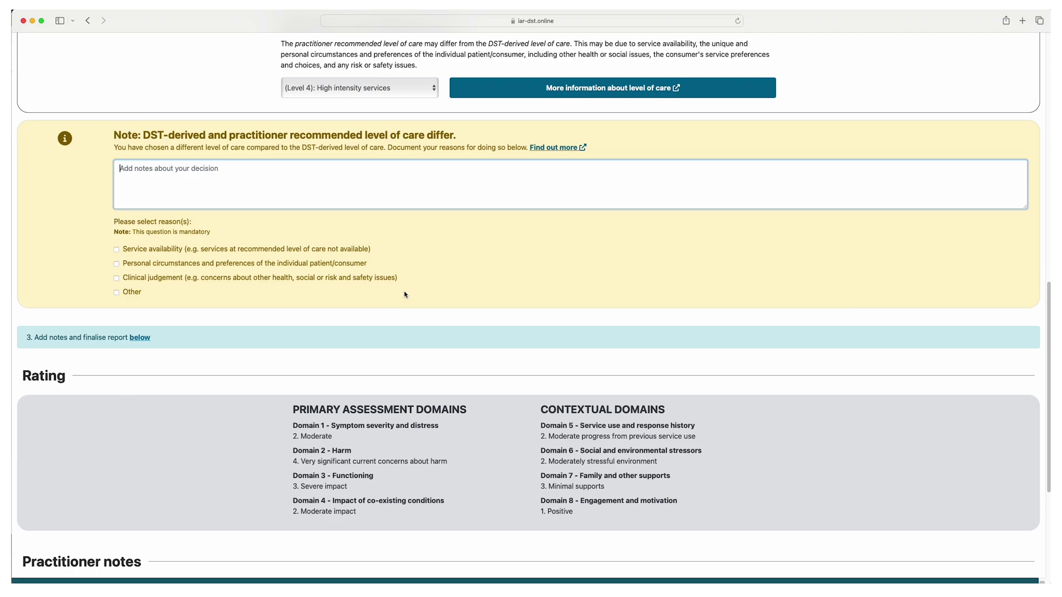
type("Personal circumstances")
left_click(118, 265)
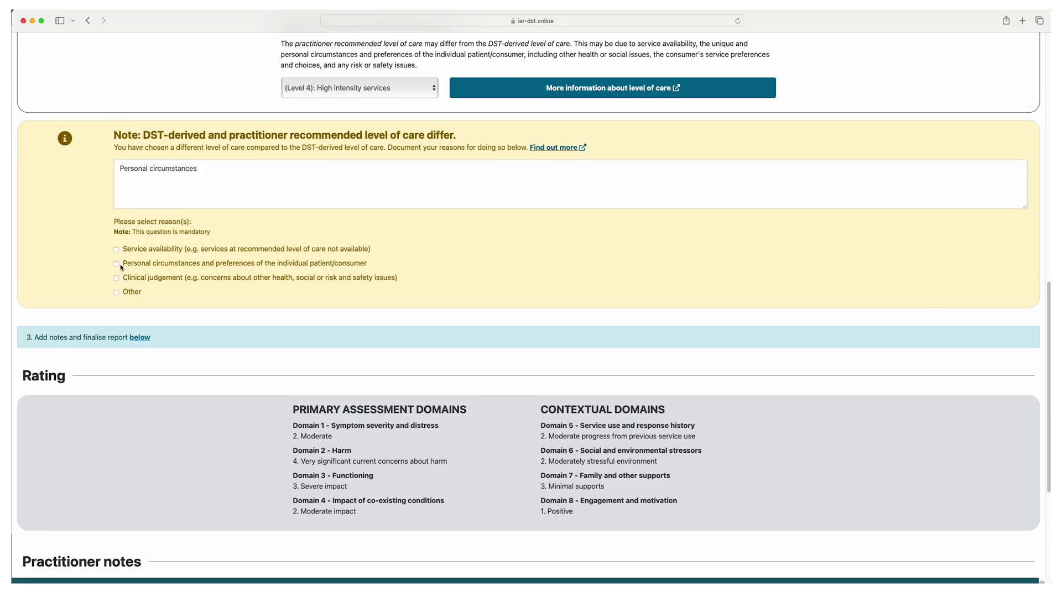
left_click(119, 266)
scroll(215, 302, "down", 5)
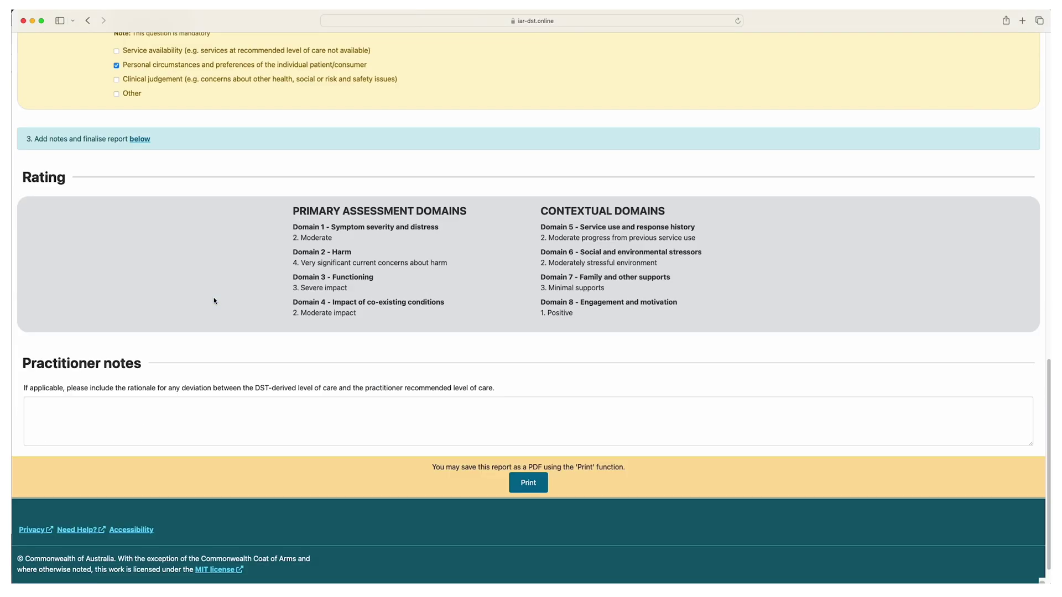